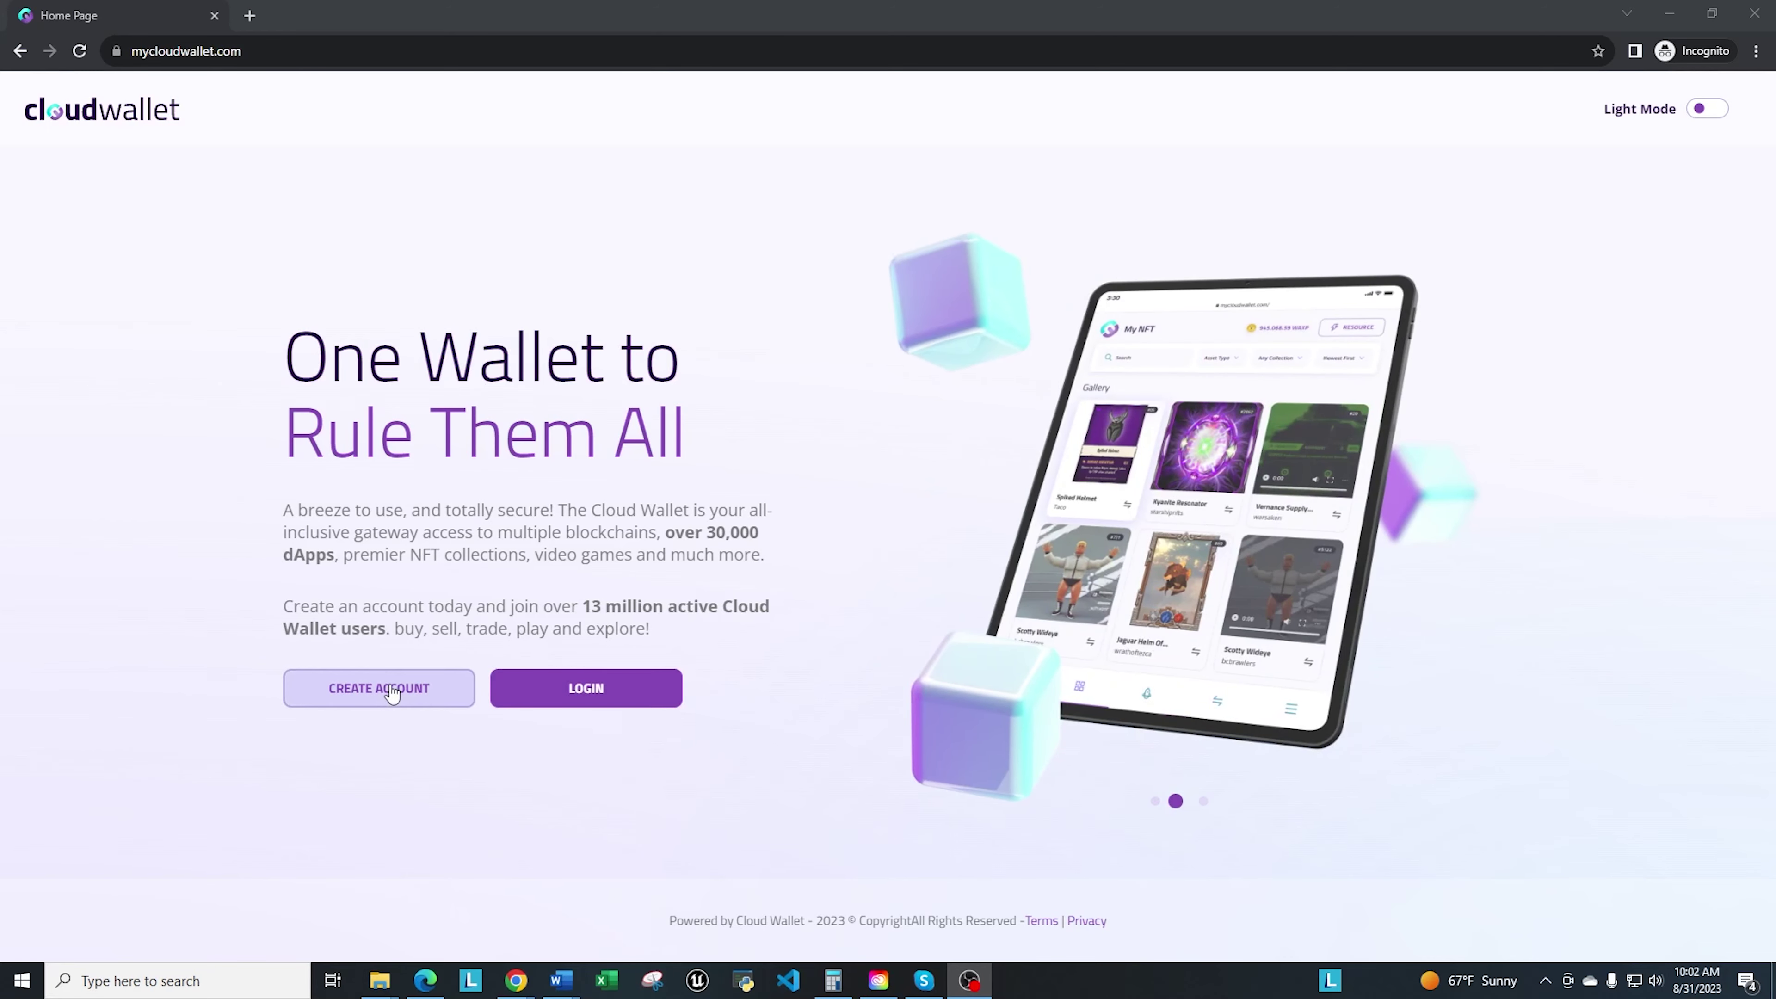
Step: Go from the home page's CREATE ACCOUNT through Sign In to the SIGN UP registration form
{"action": "left_click", "coordinate": [393, 691]}
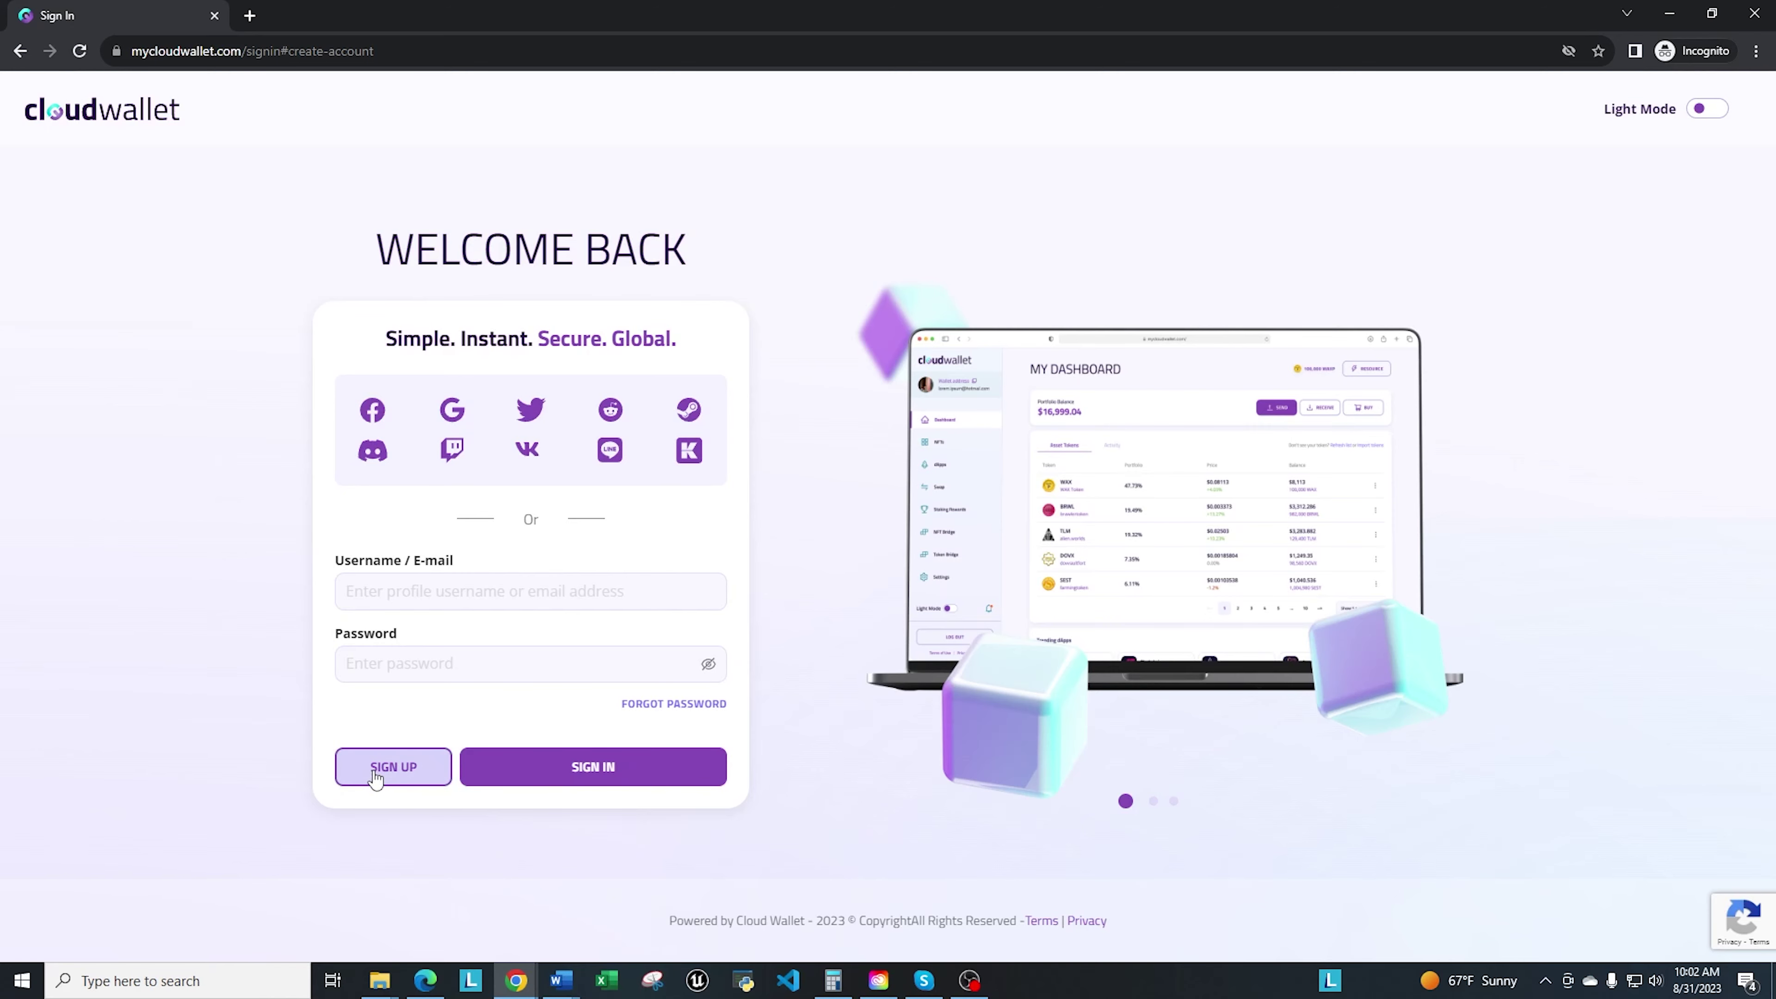
{"action": "left_click", "coordinate": [392, 766]}
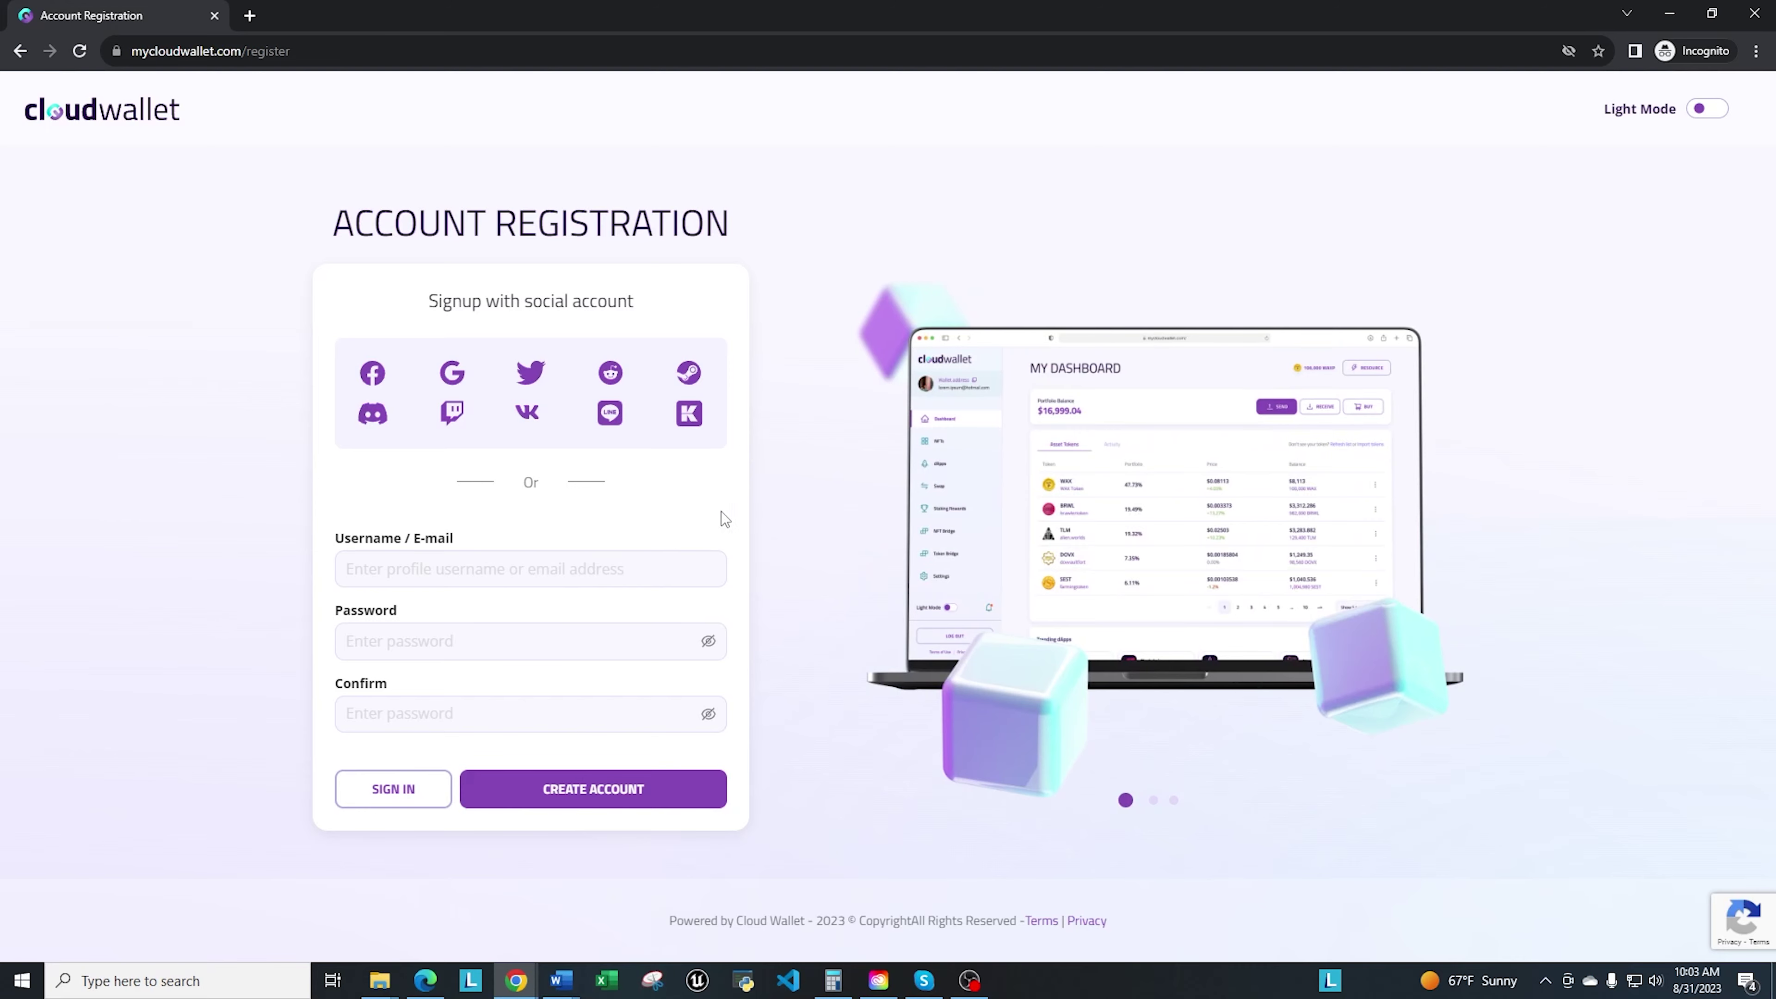
Step: Paste the account e-mail, enter and confirm the password, and submit the registration
{"action": "left_click", "coordinate": [441, 570]}
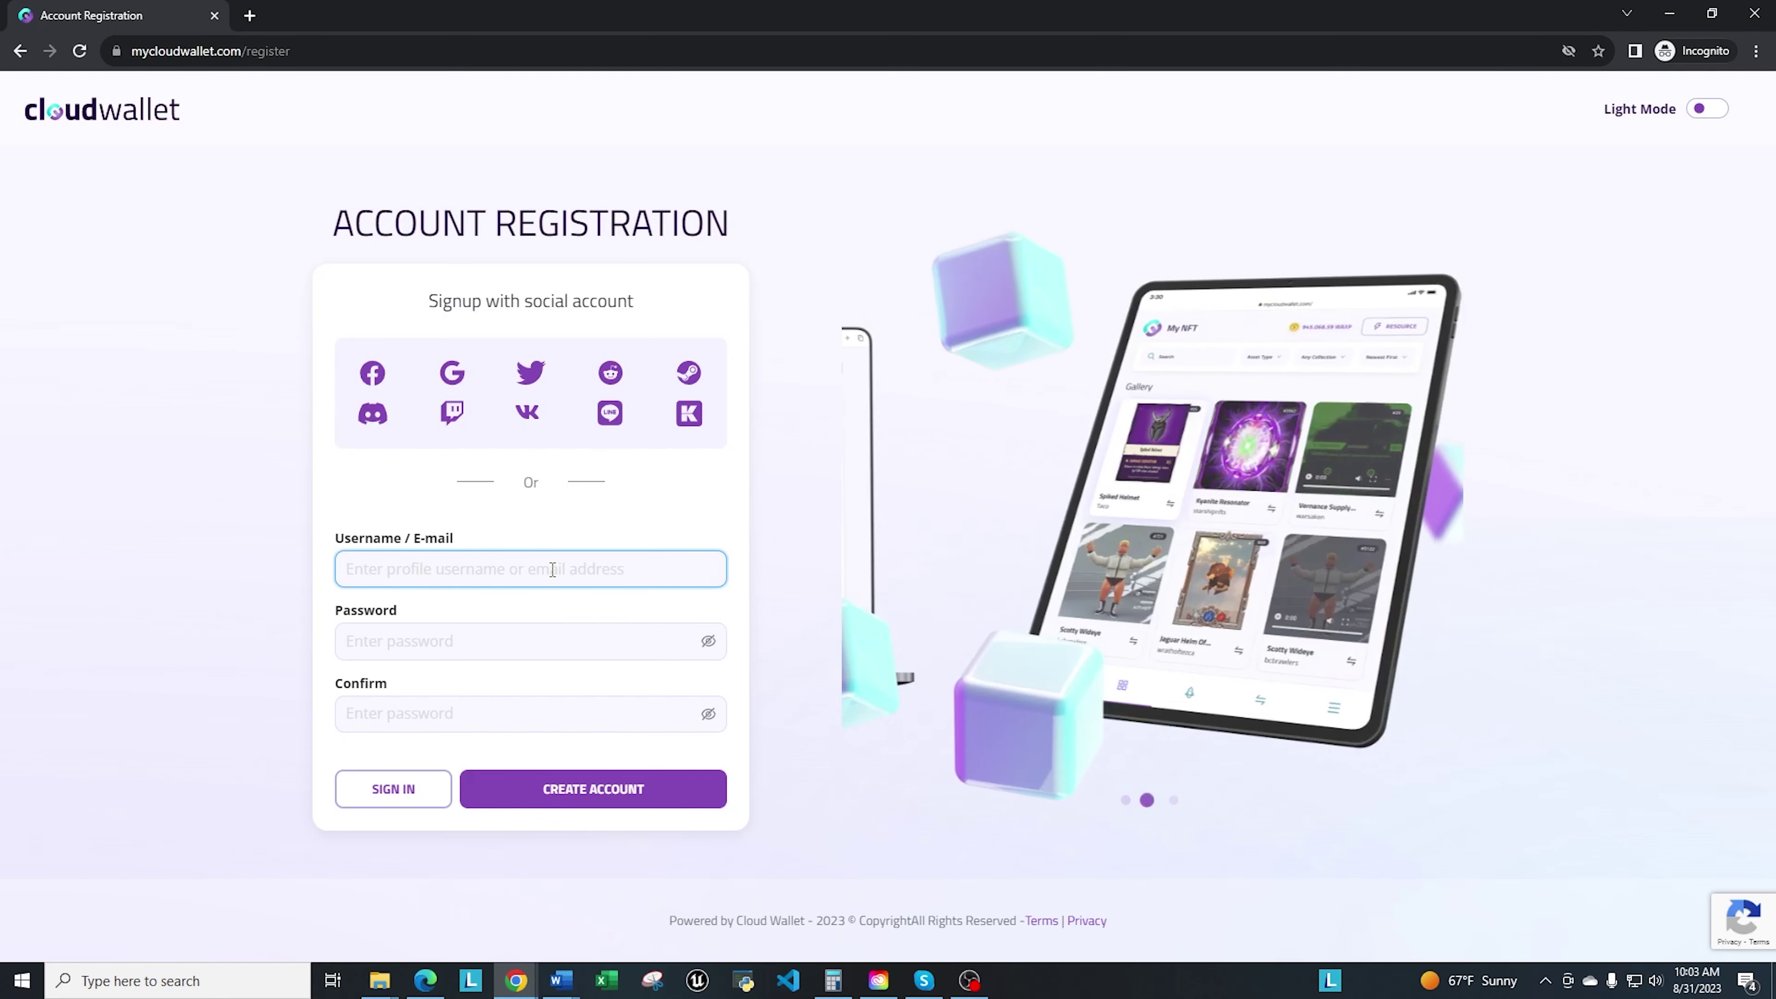
{"action": "key", "text": "ctrl+v"}
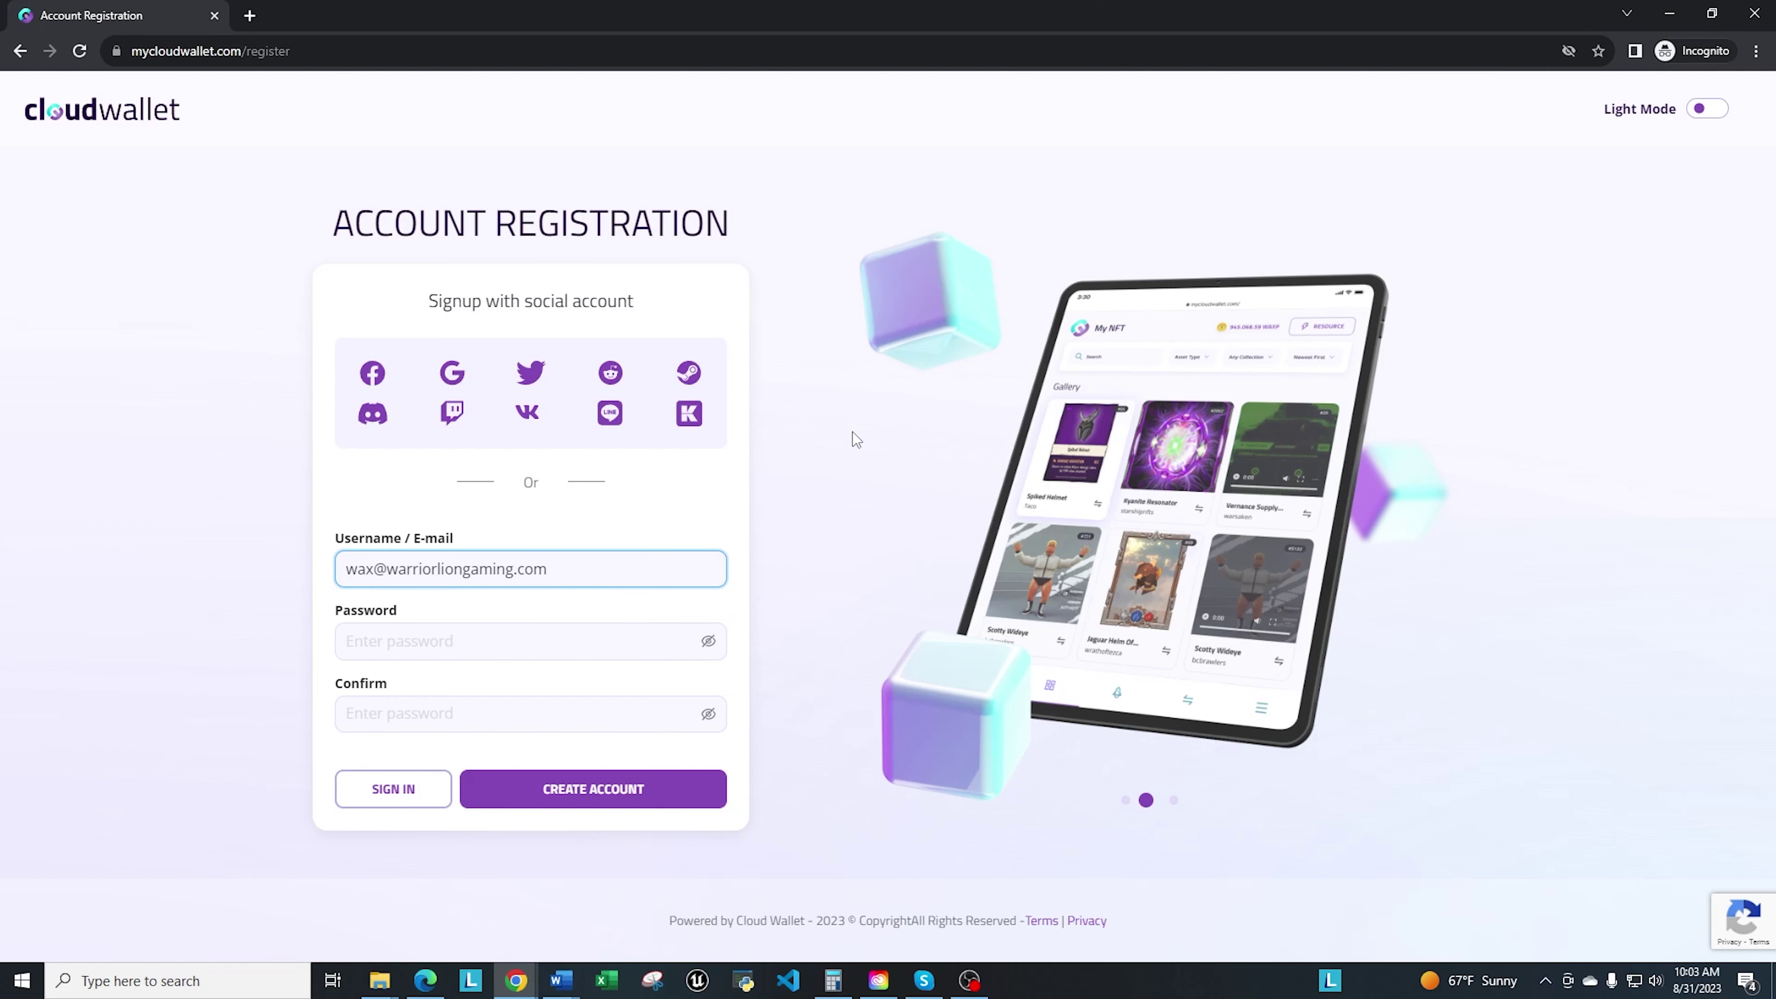
{"action": "left_click", "coordinate": [79, 496]}
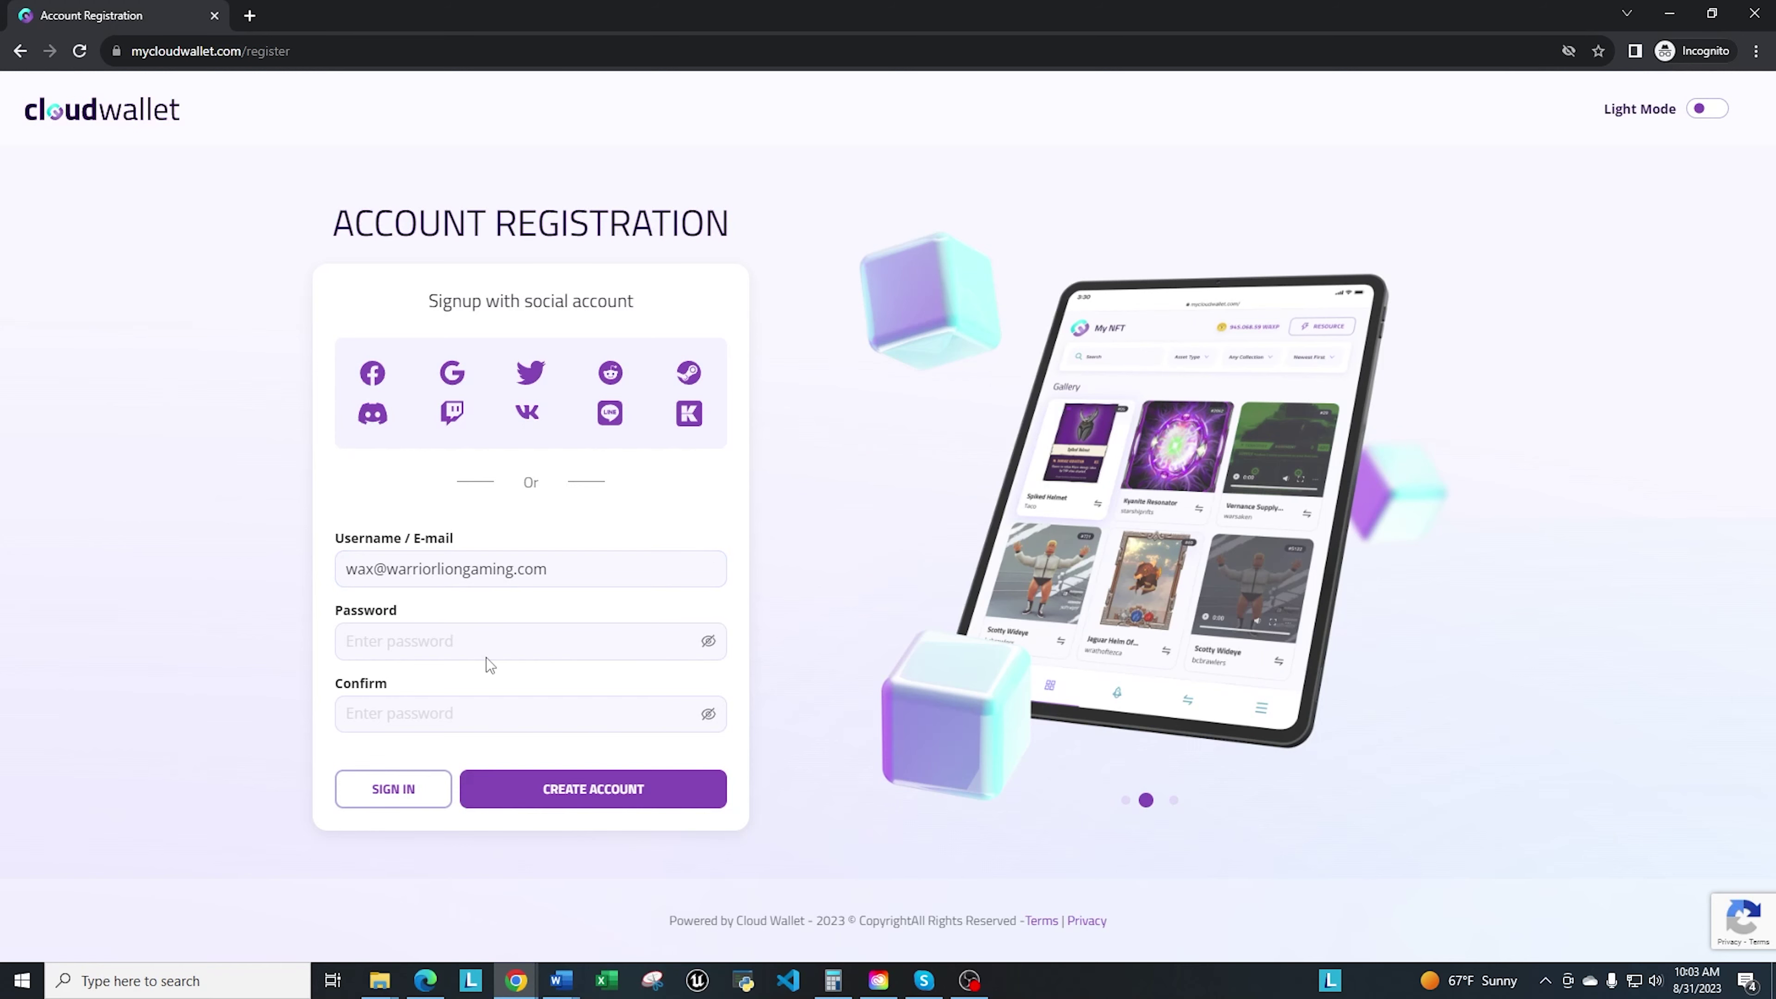
{"action": "left_click", "coordinate": [527, 650]}
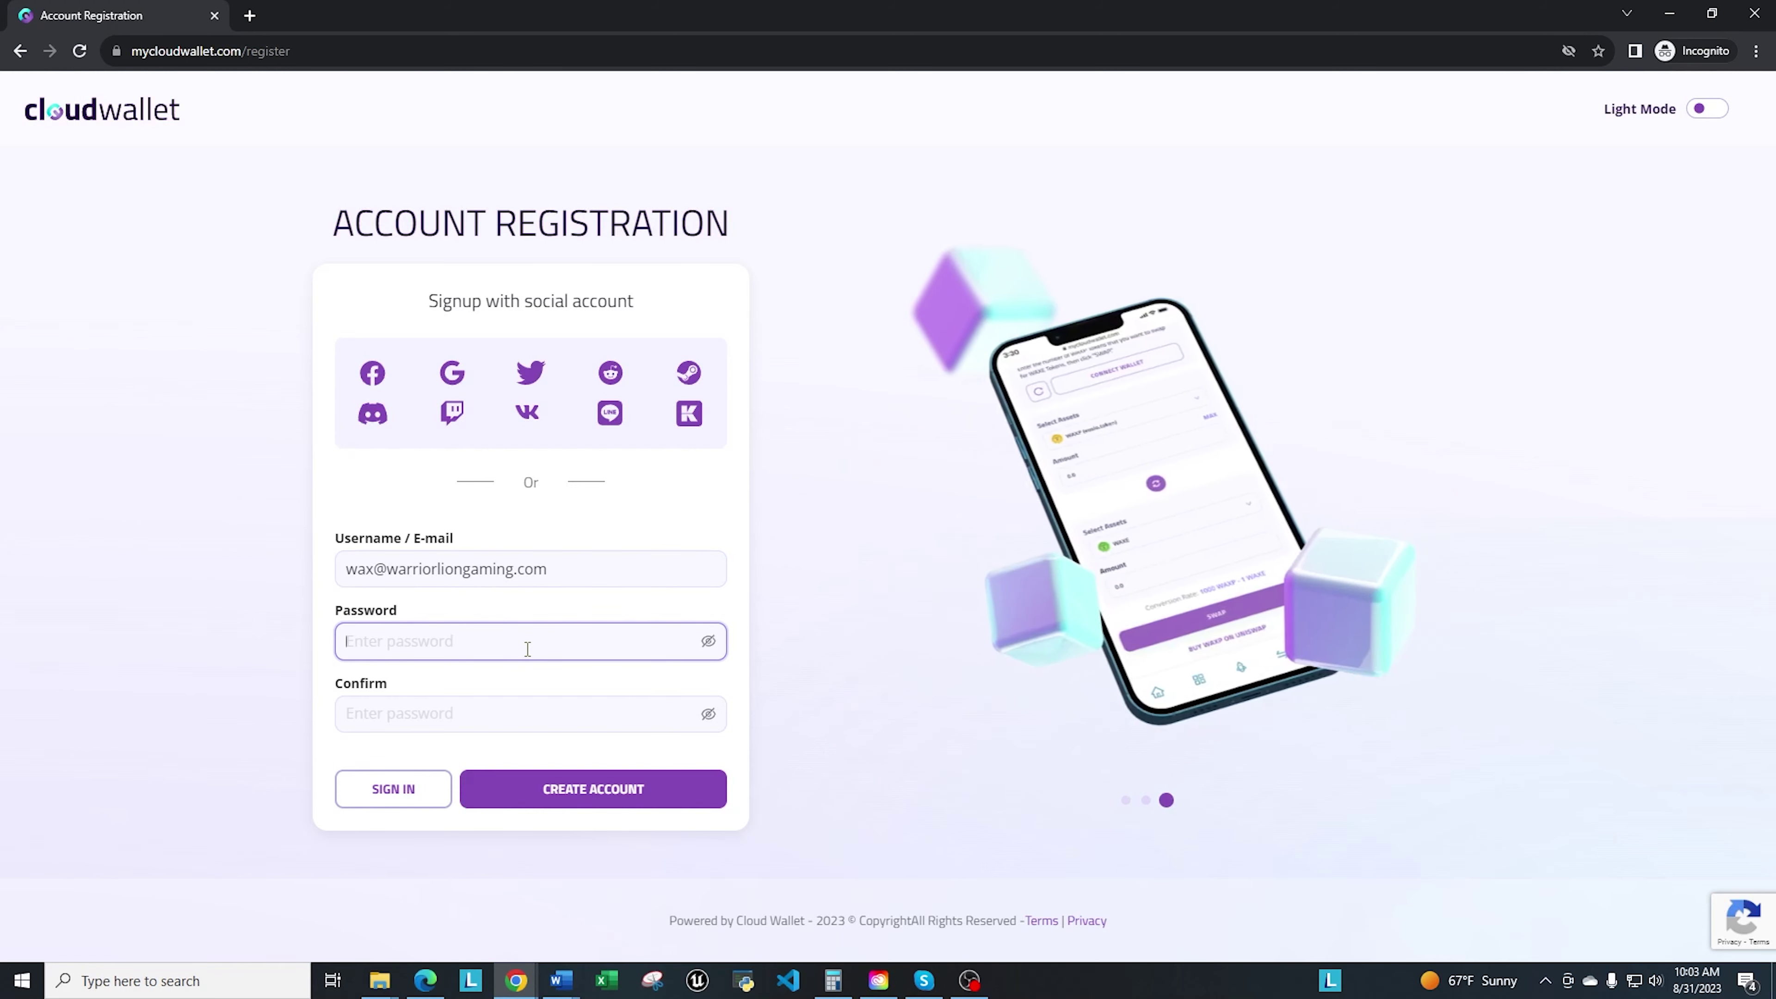
{"action": "type", "text": "*"}
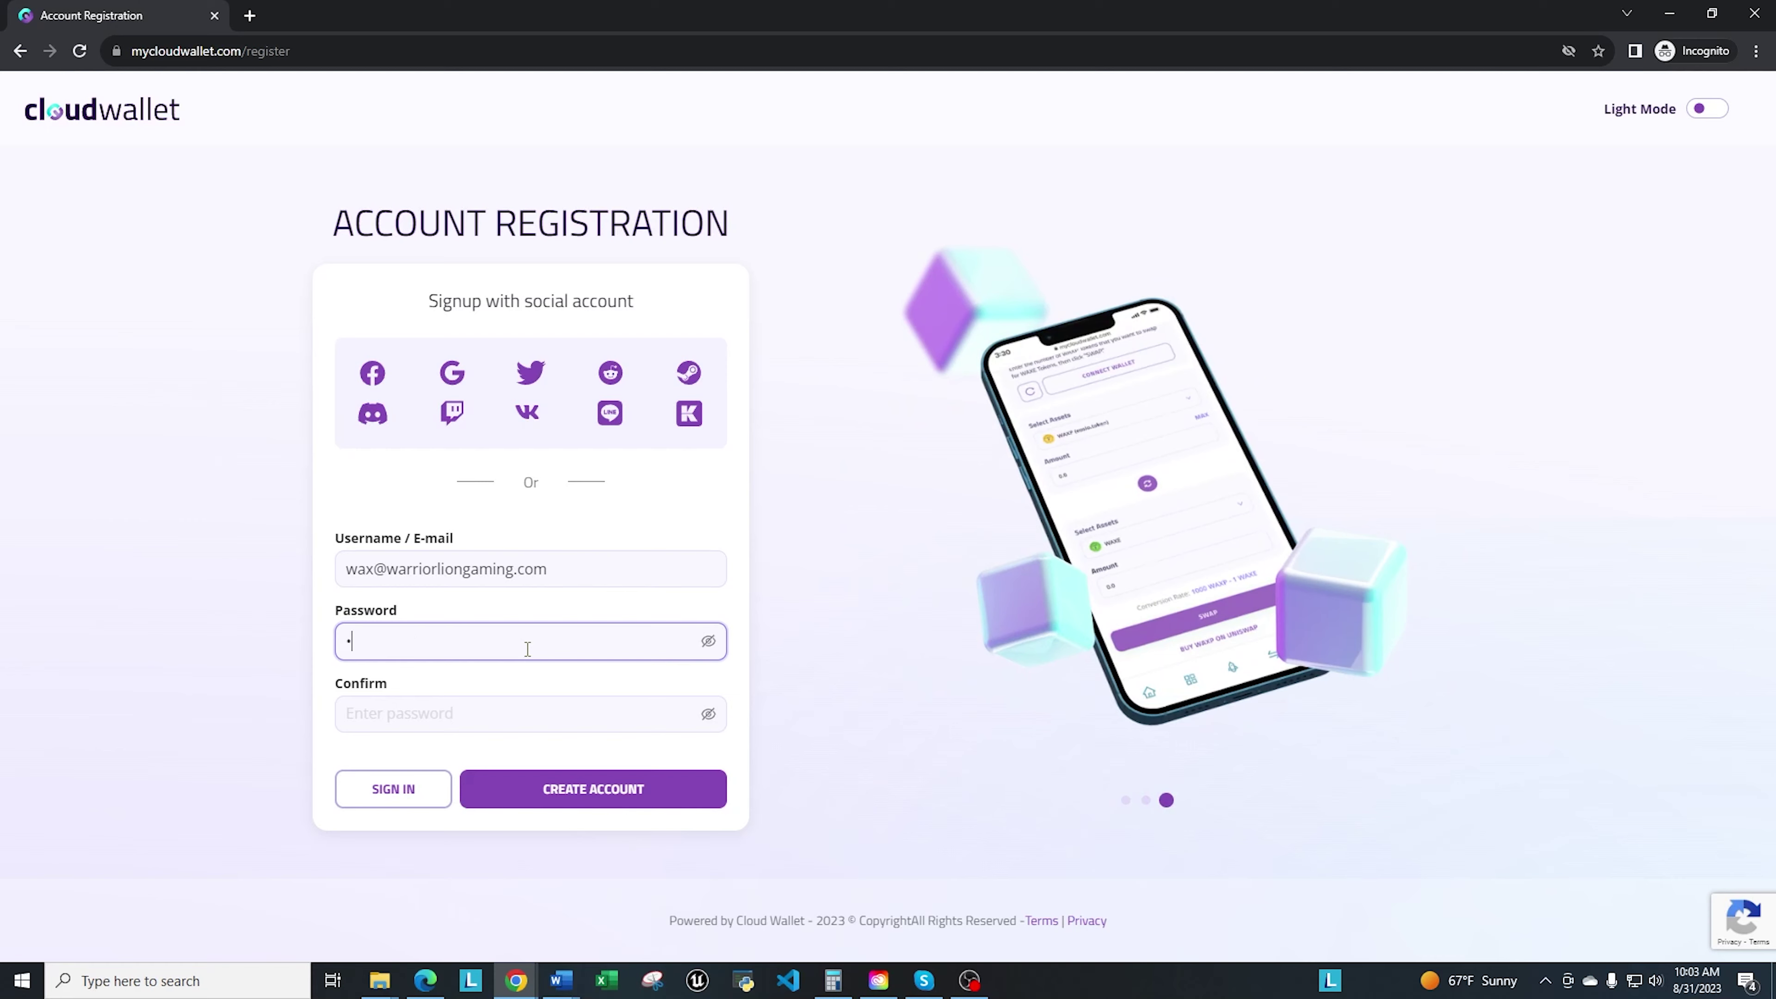
{"action": "type", "text": "******"}
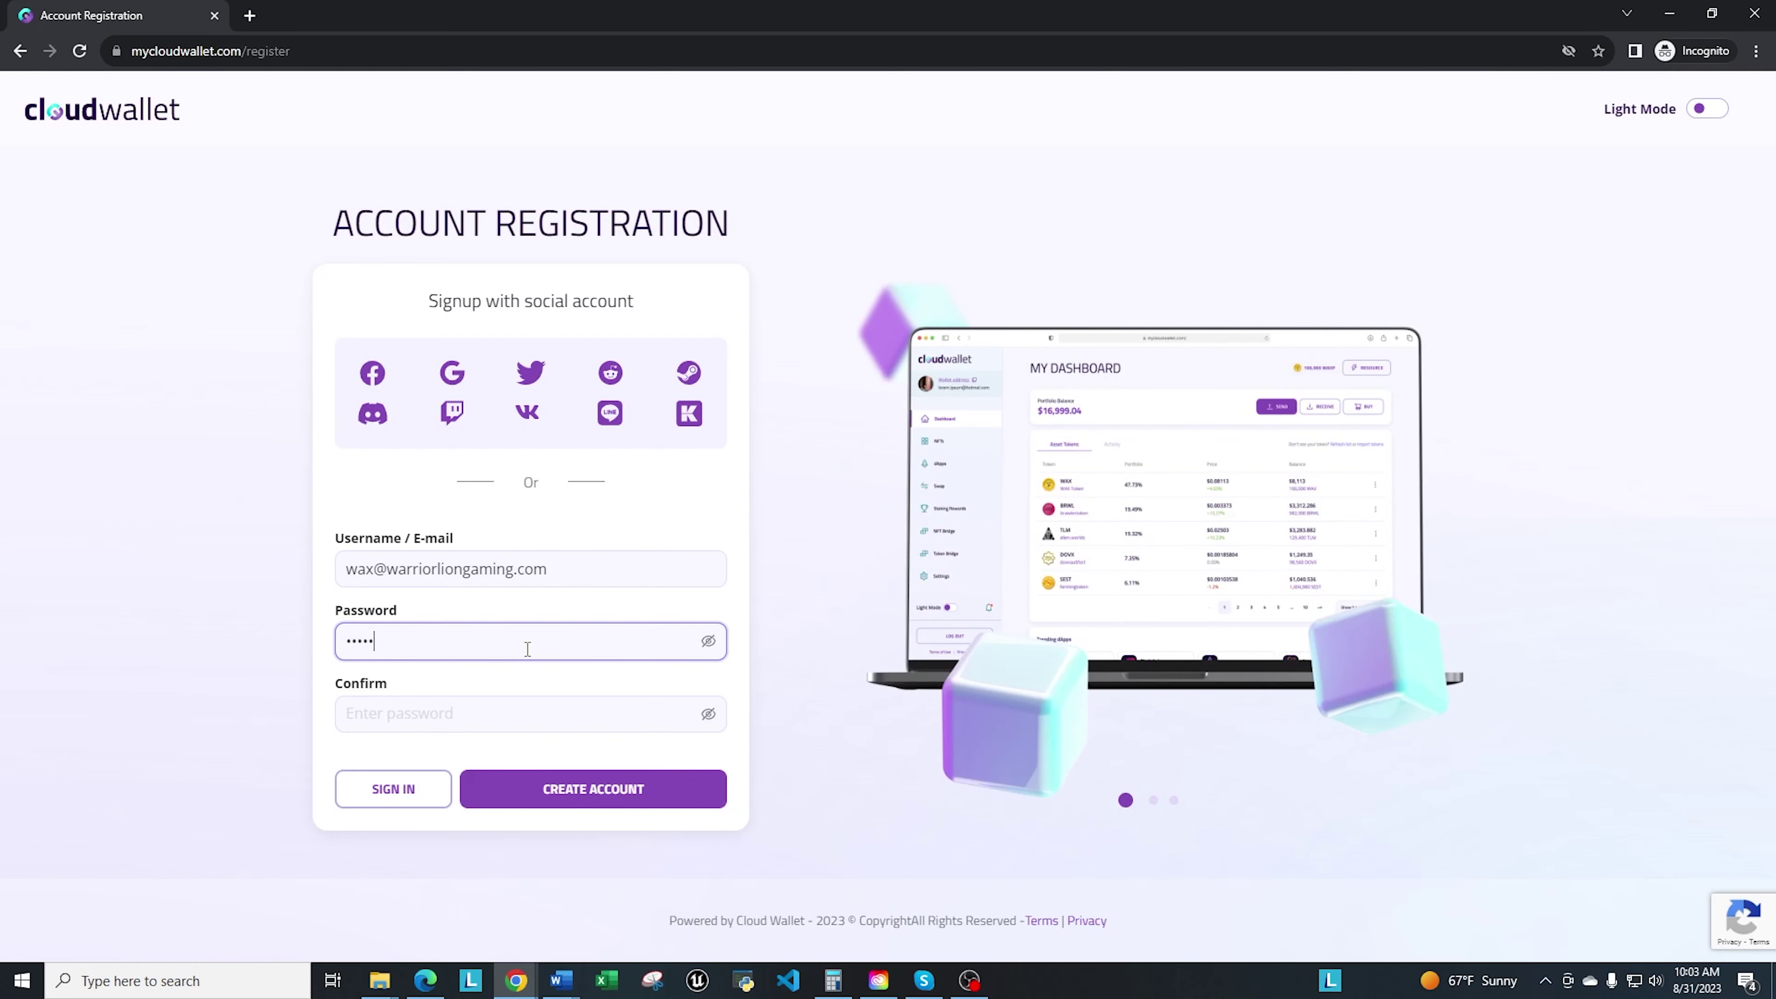
{"action": "type", "text": "**"}
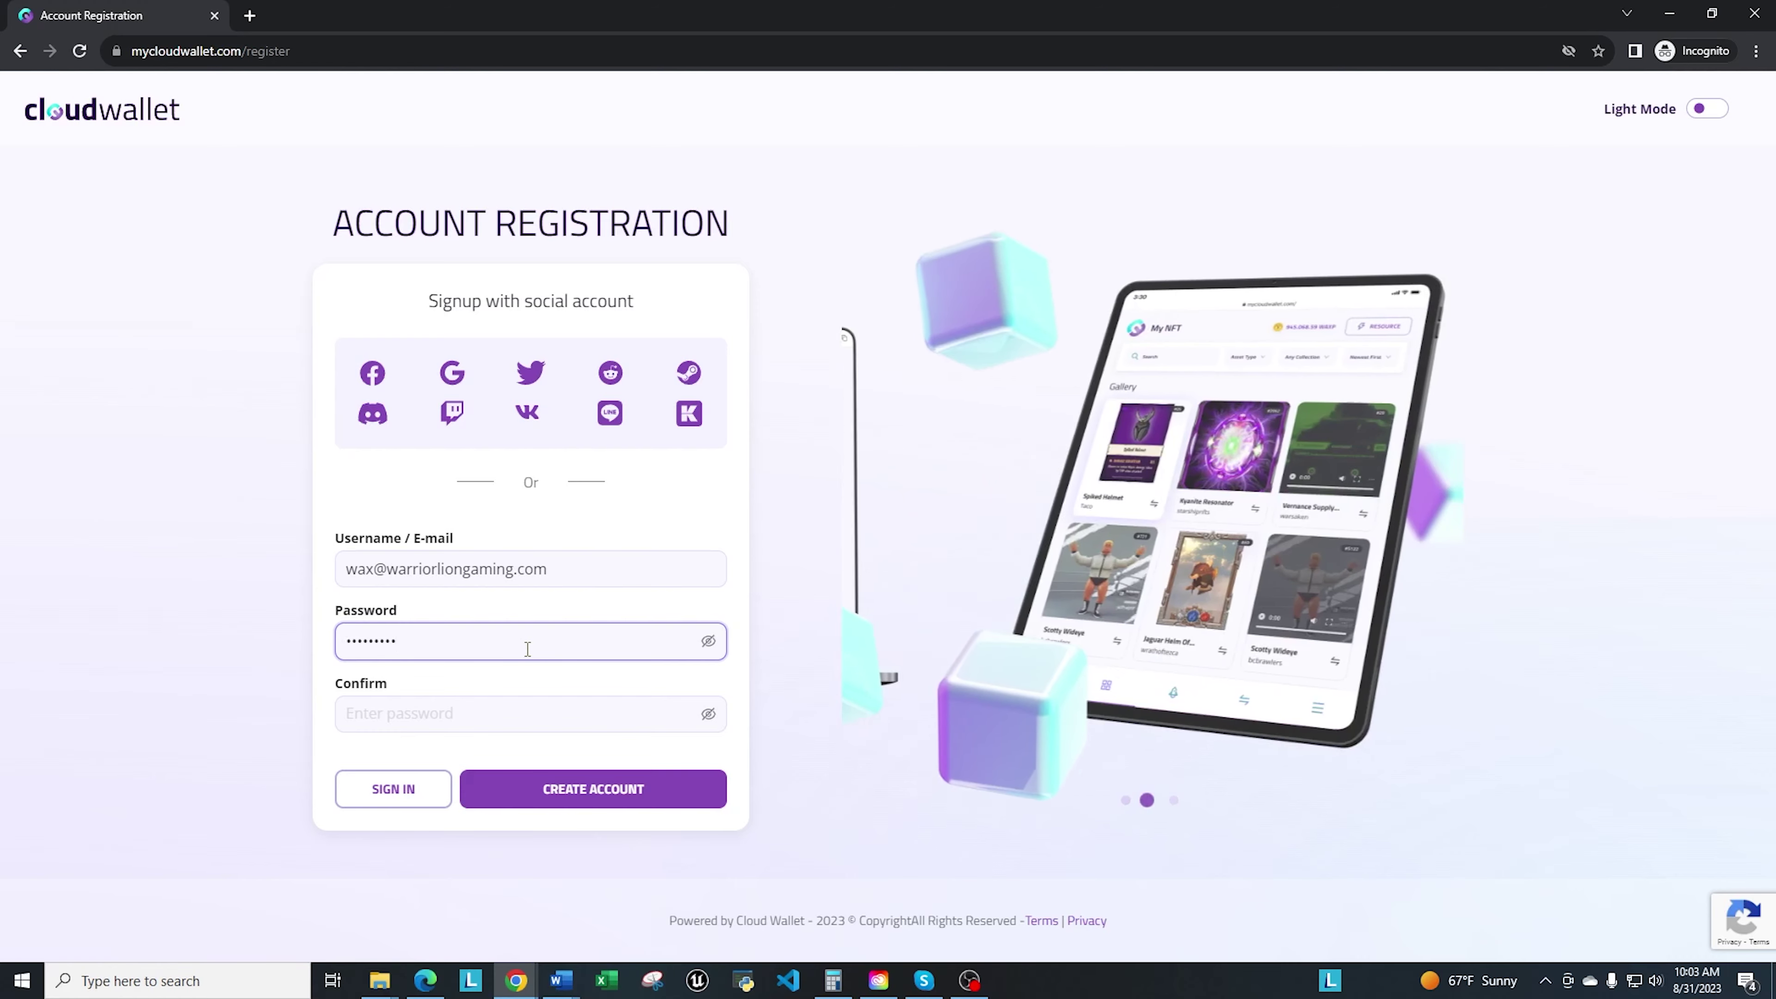
{"action": "key", "text": "Tab"}
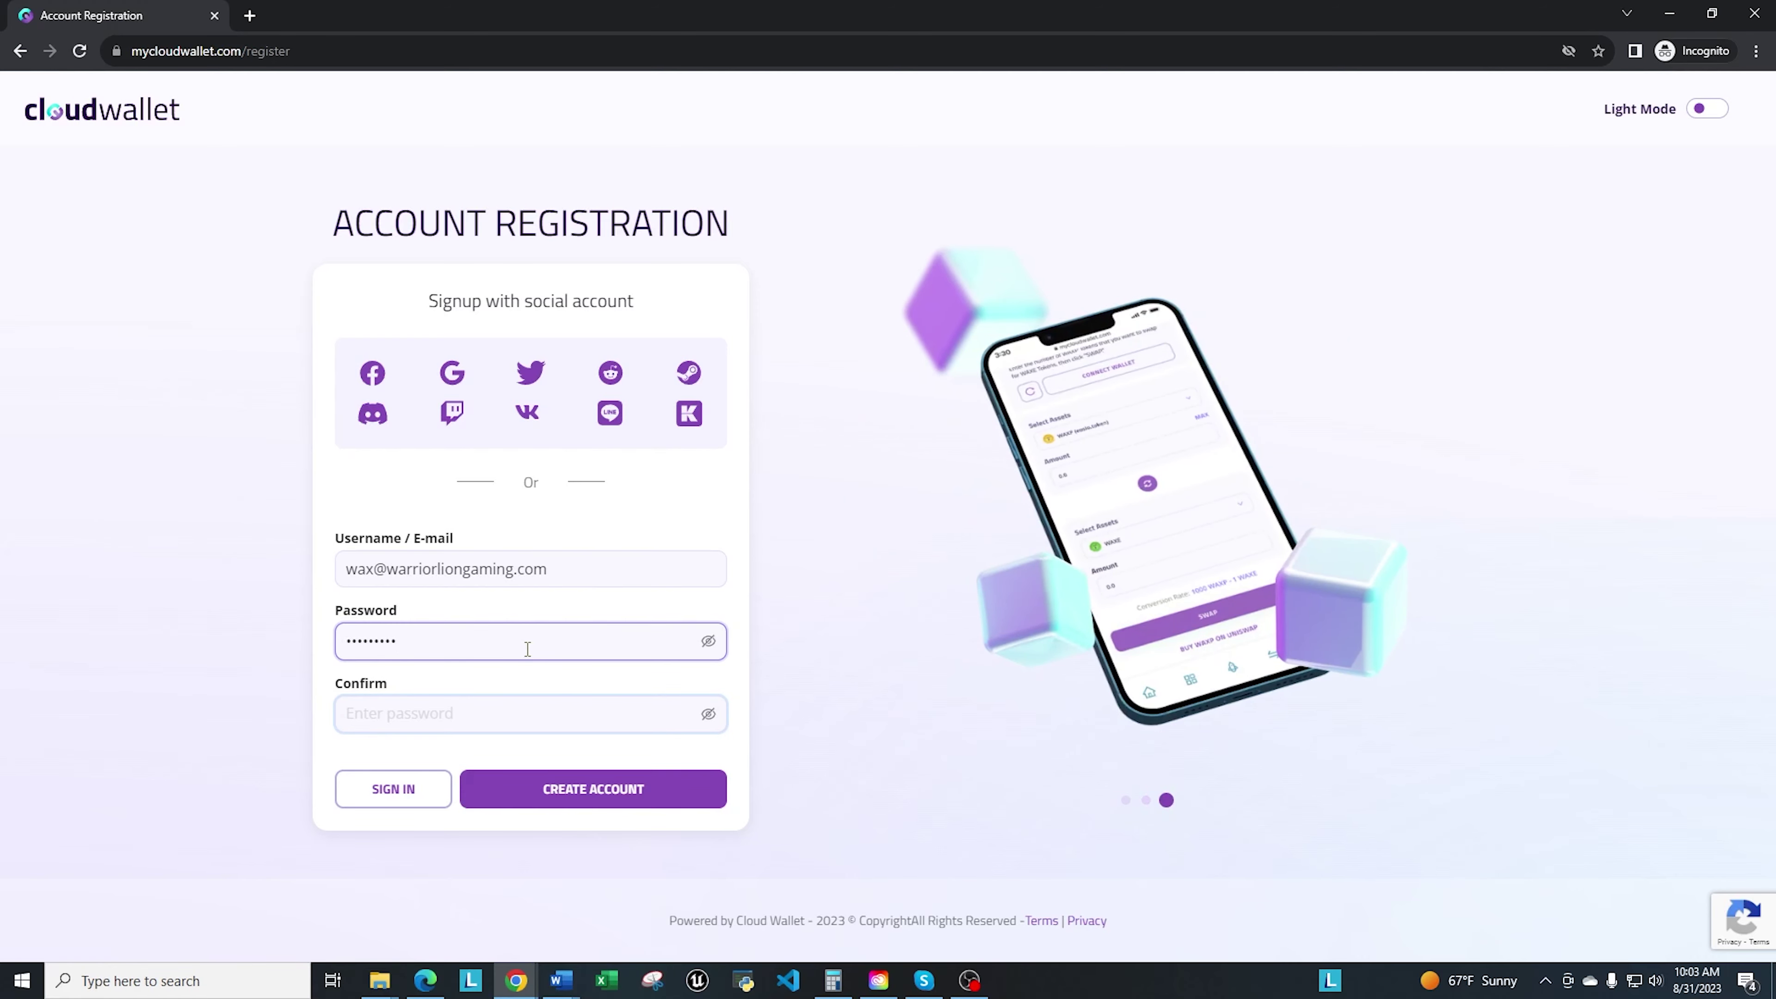
{"action": "type", "text": "*******"}
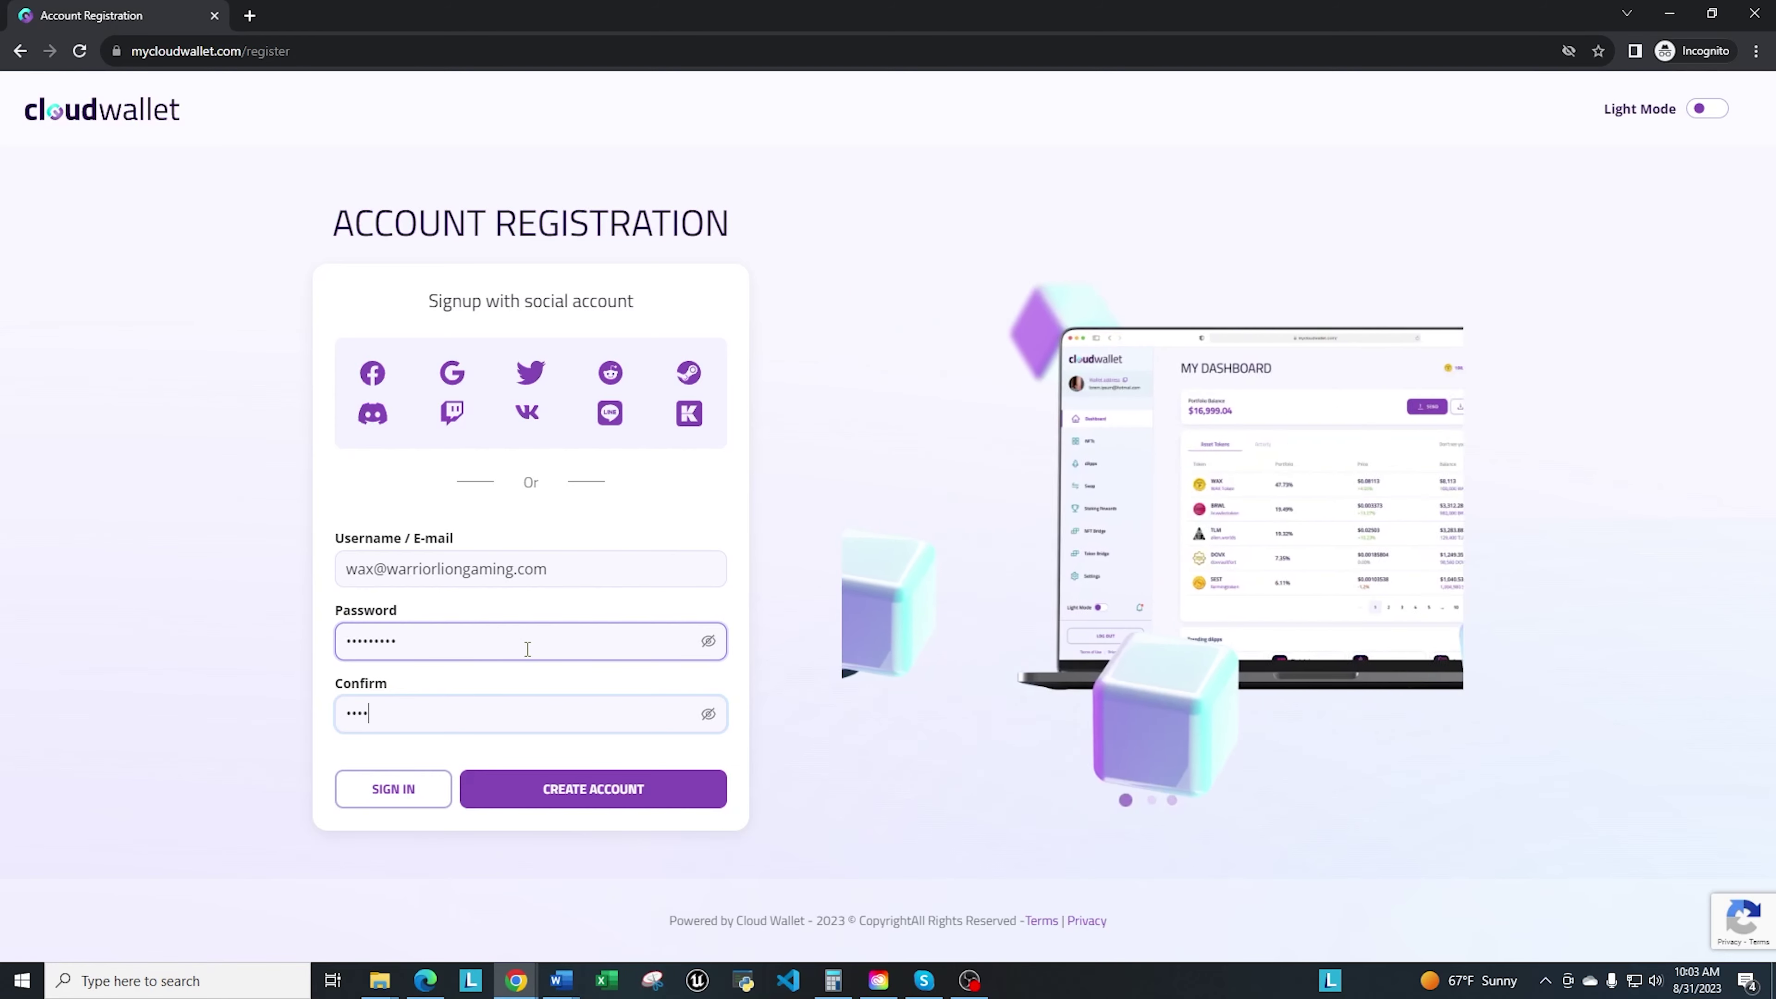
{"action": "type", "text": "*"}
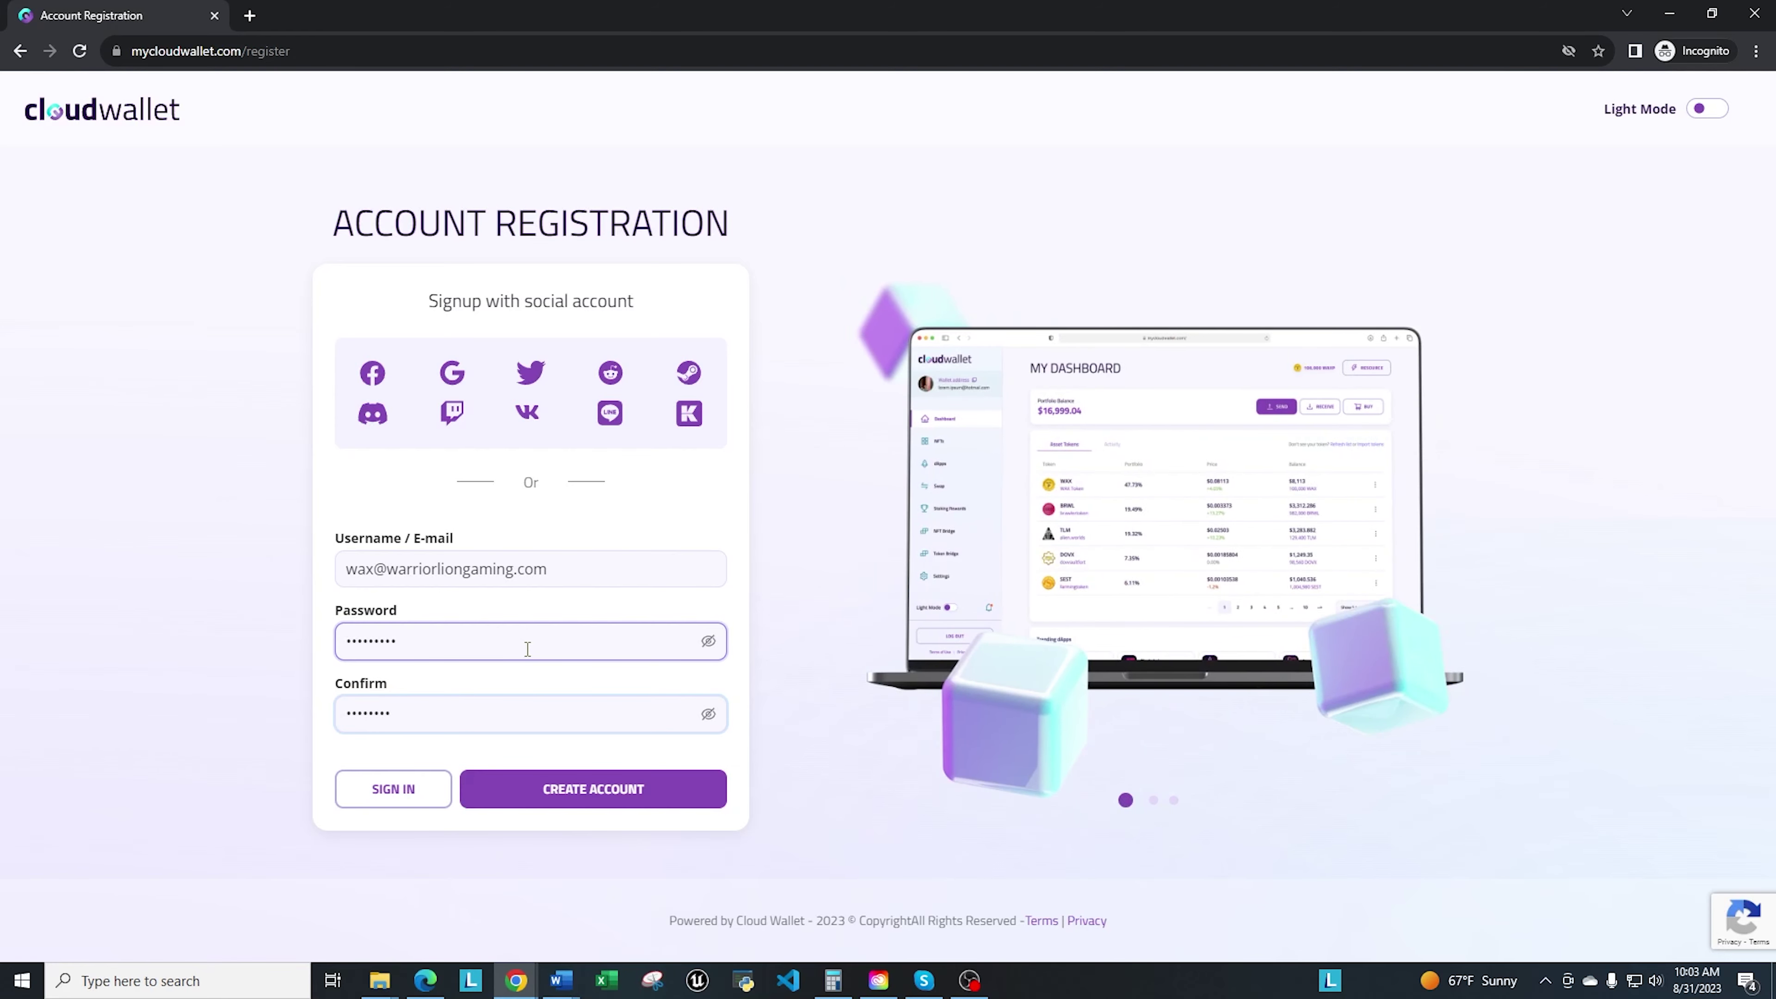
{"action": "type", "text": "*"}
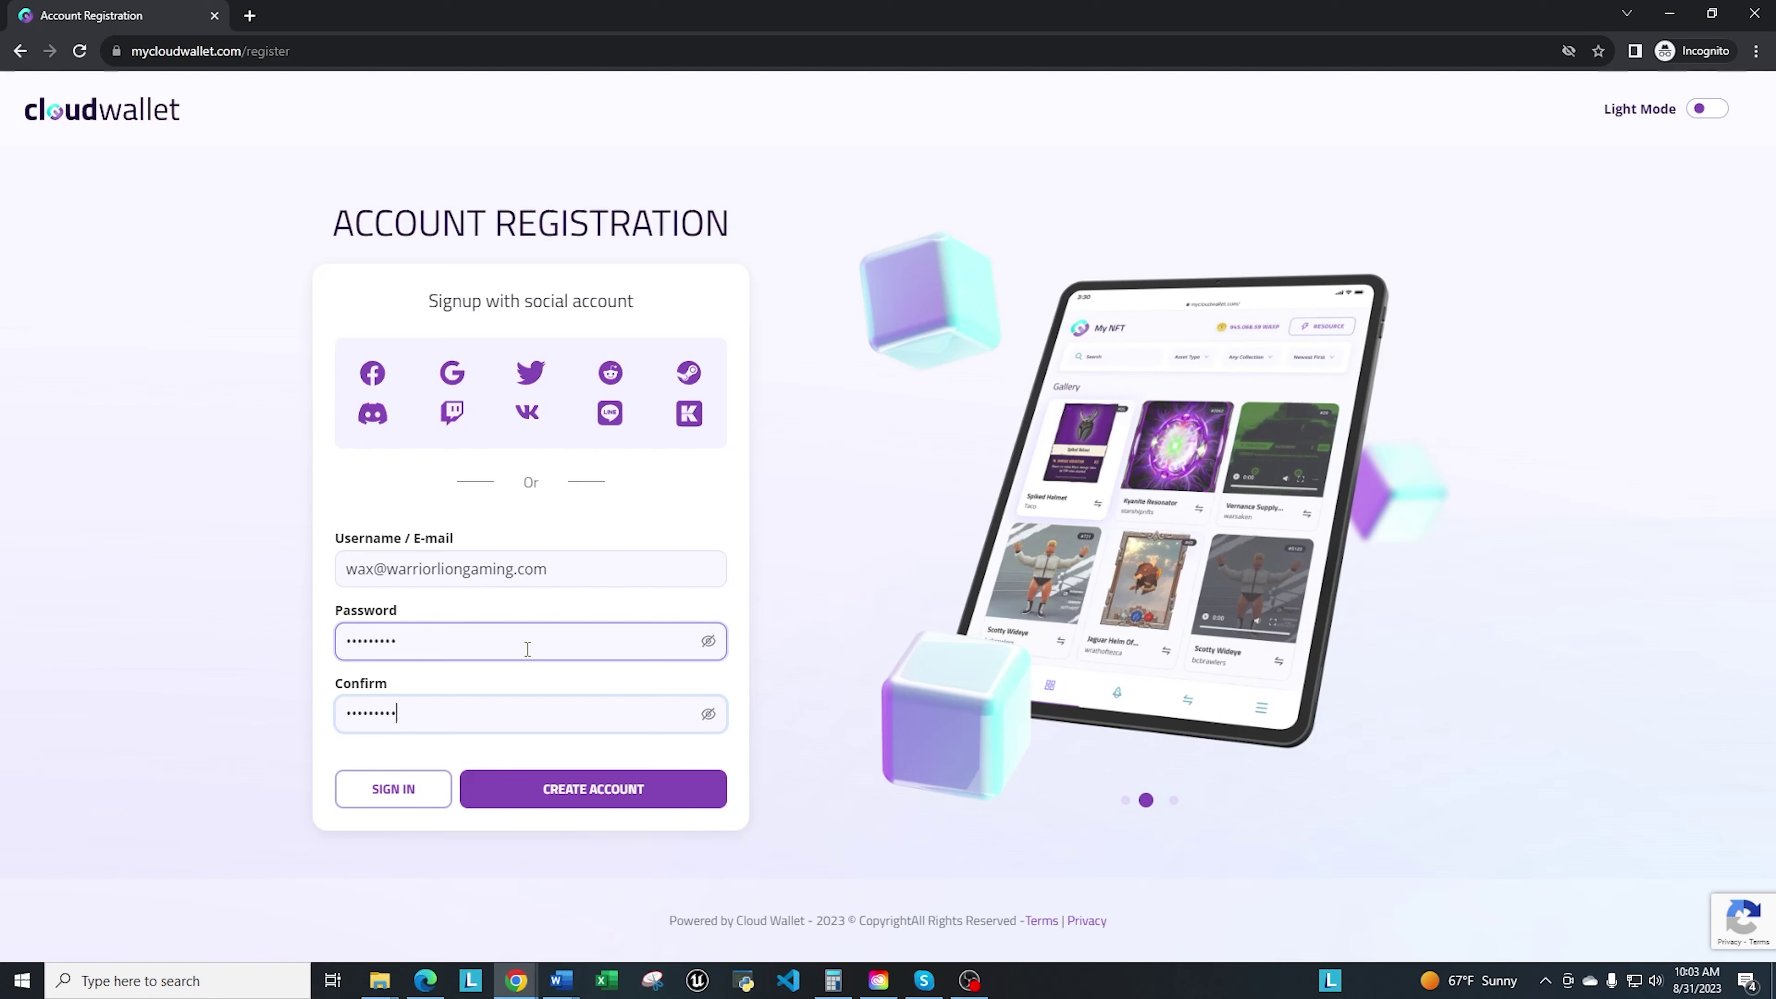
{"action": "left_click", "coordinate": [618, 797]}
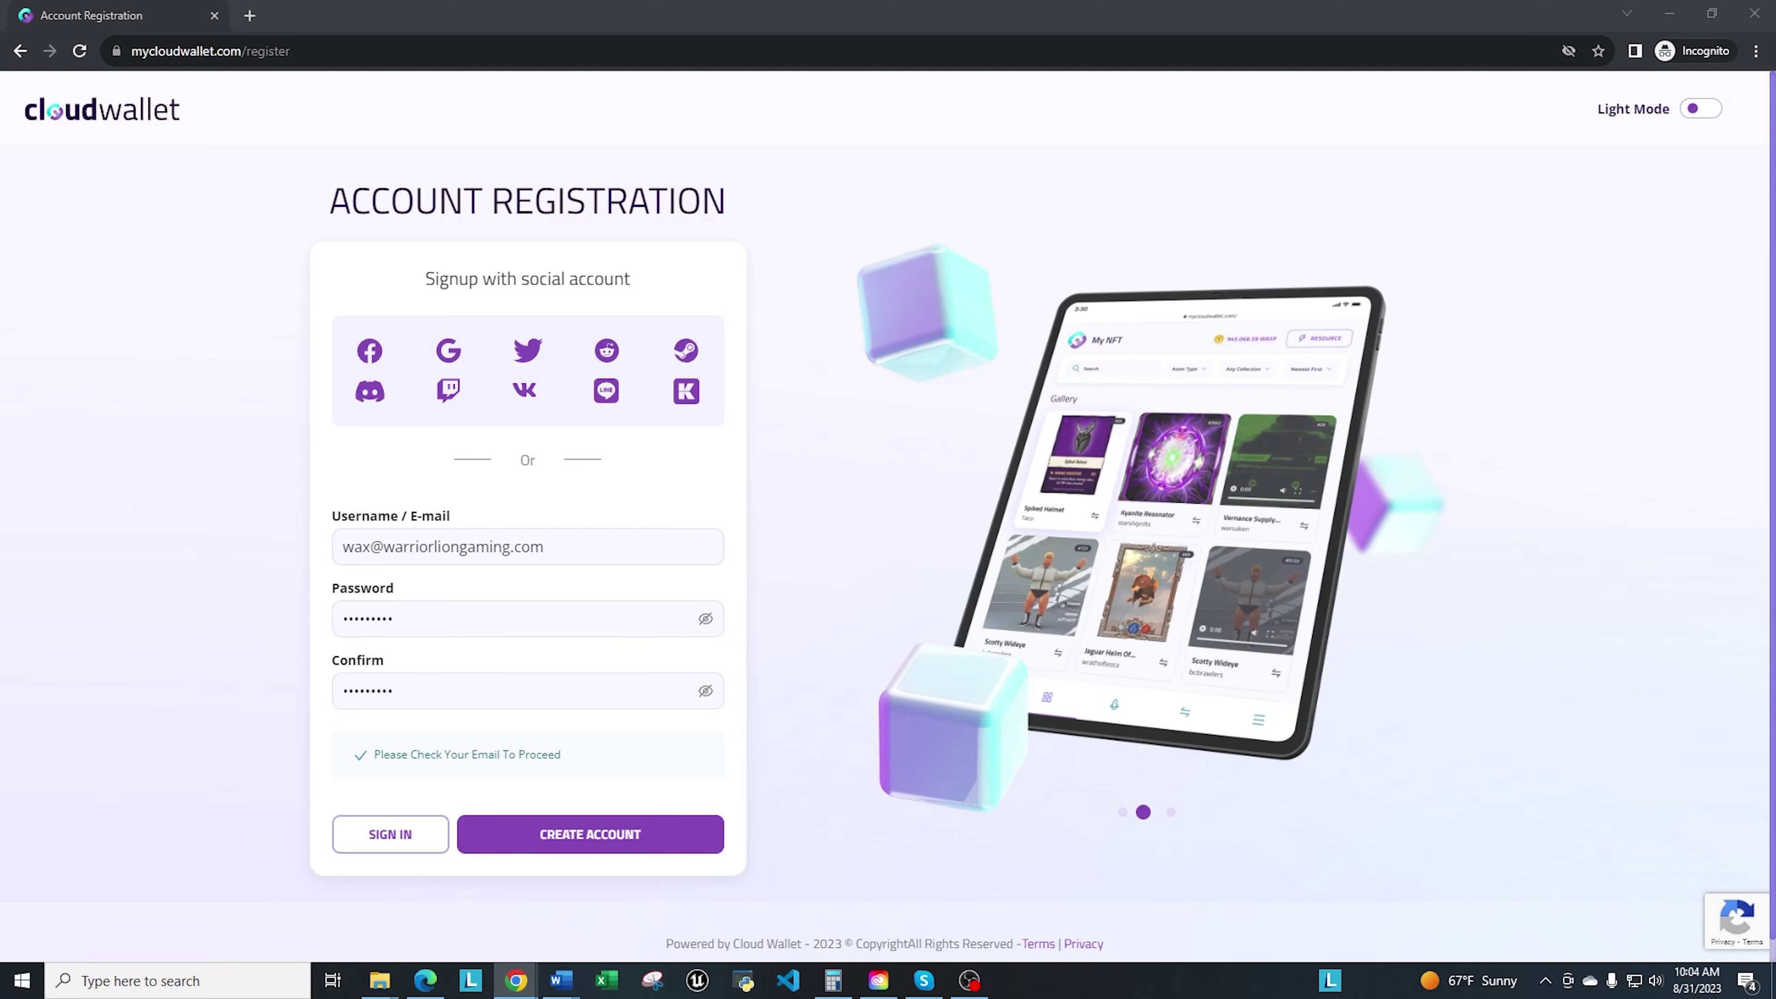
Step: Move windows to bring the mailbox with the activation email into view, then back to the wallet
{"action": "left_click_drag", "start_coordinate": [1775, 153], "coordinate": [972, 51]}
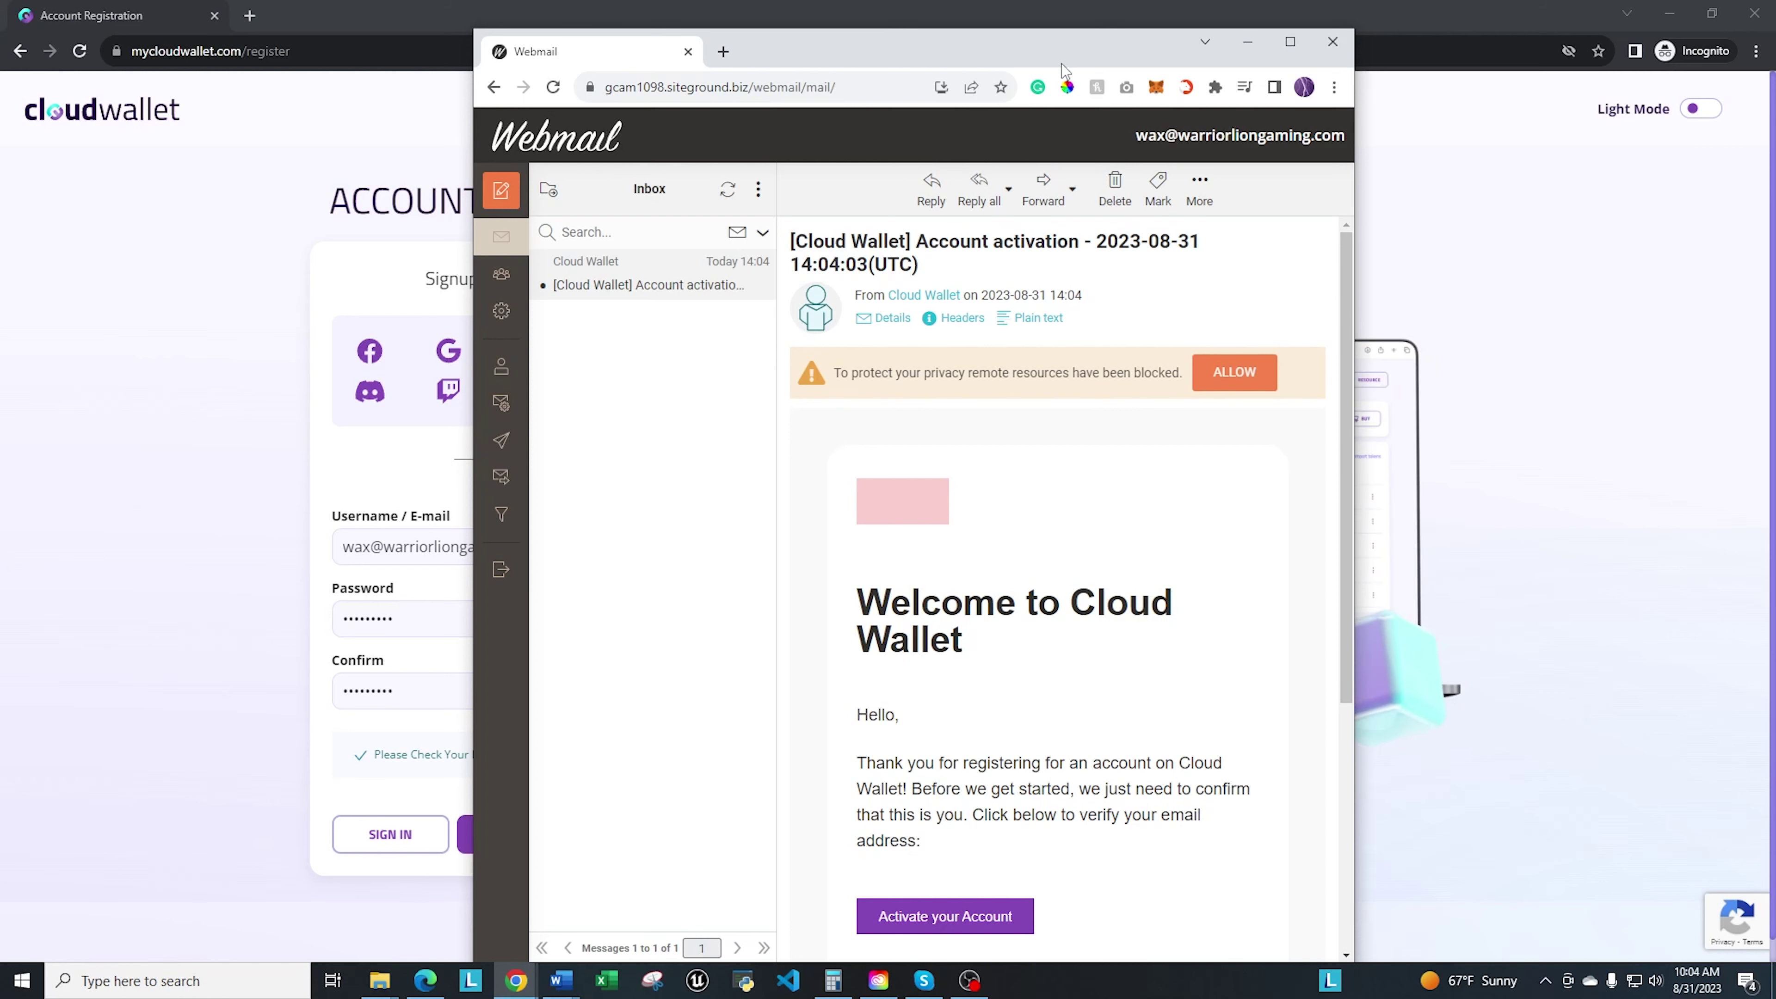
{"action": "left_click_drag", "start_coordinate": [934, 42], "coordinate": [1775, 280]}
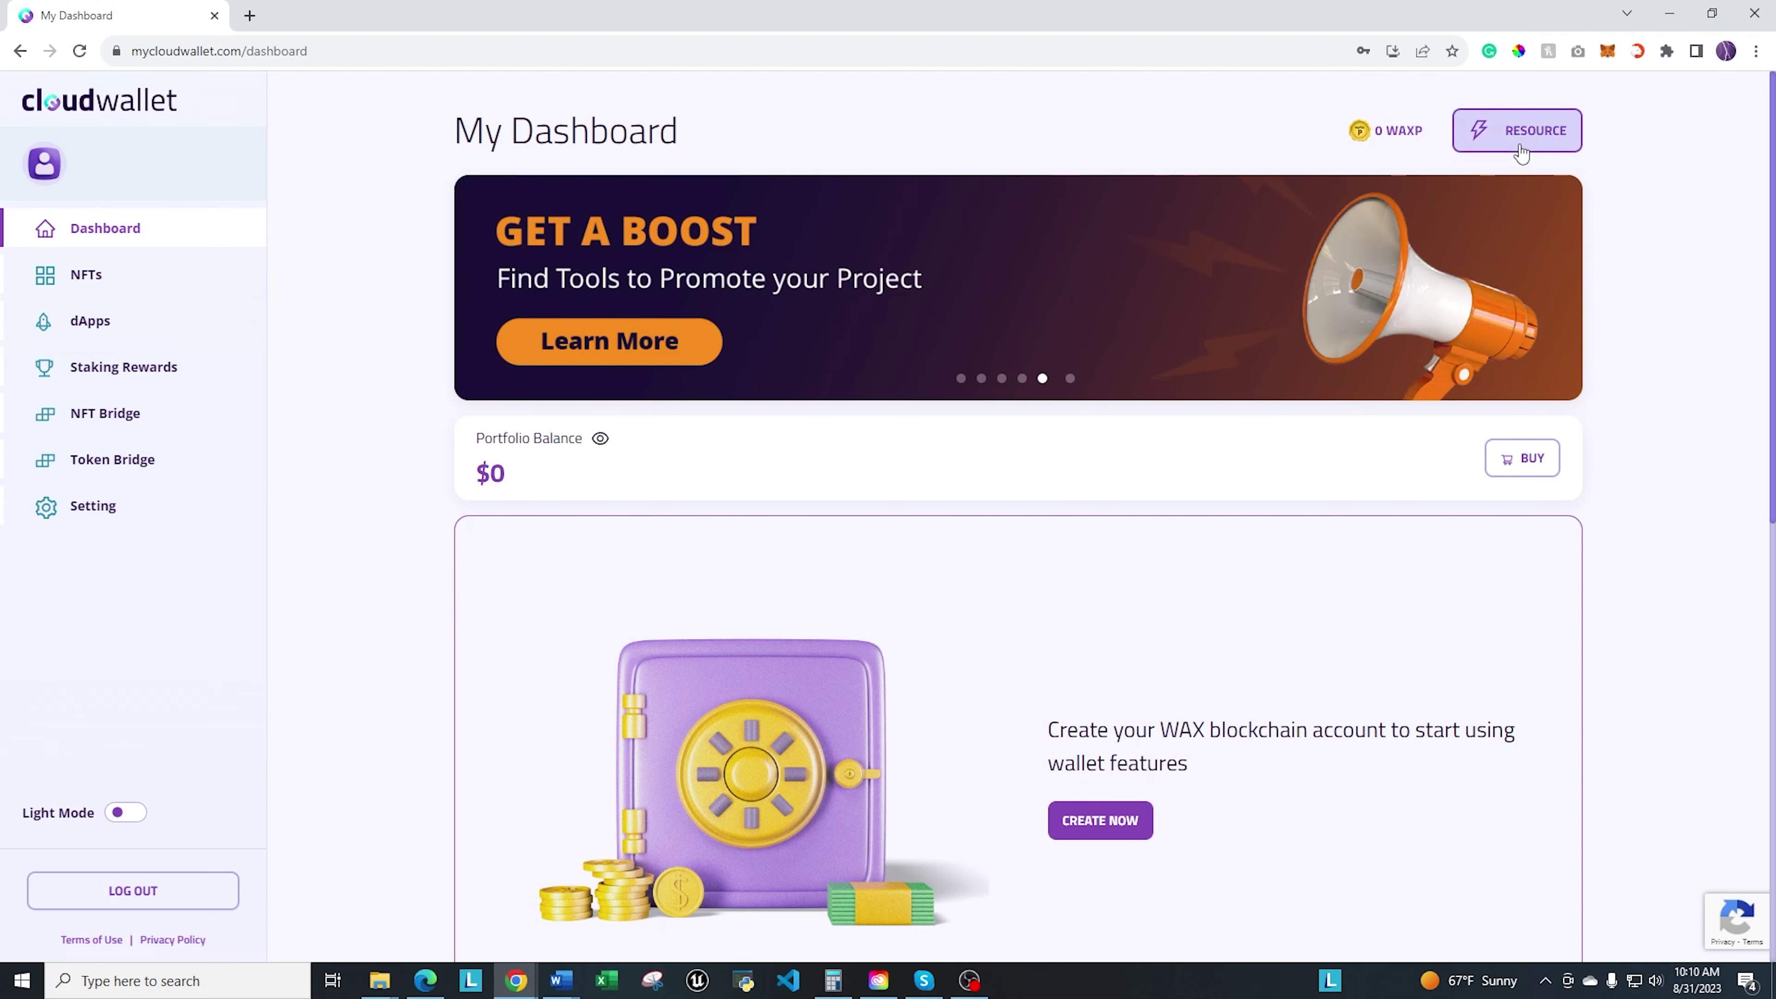
Step: Show the Network Resources panel with CPU, NET and RAM each at 0 Bytes
{"action": "left_click", "coordinate": [1521, 152]}
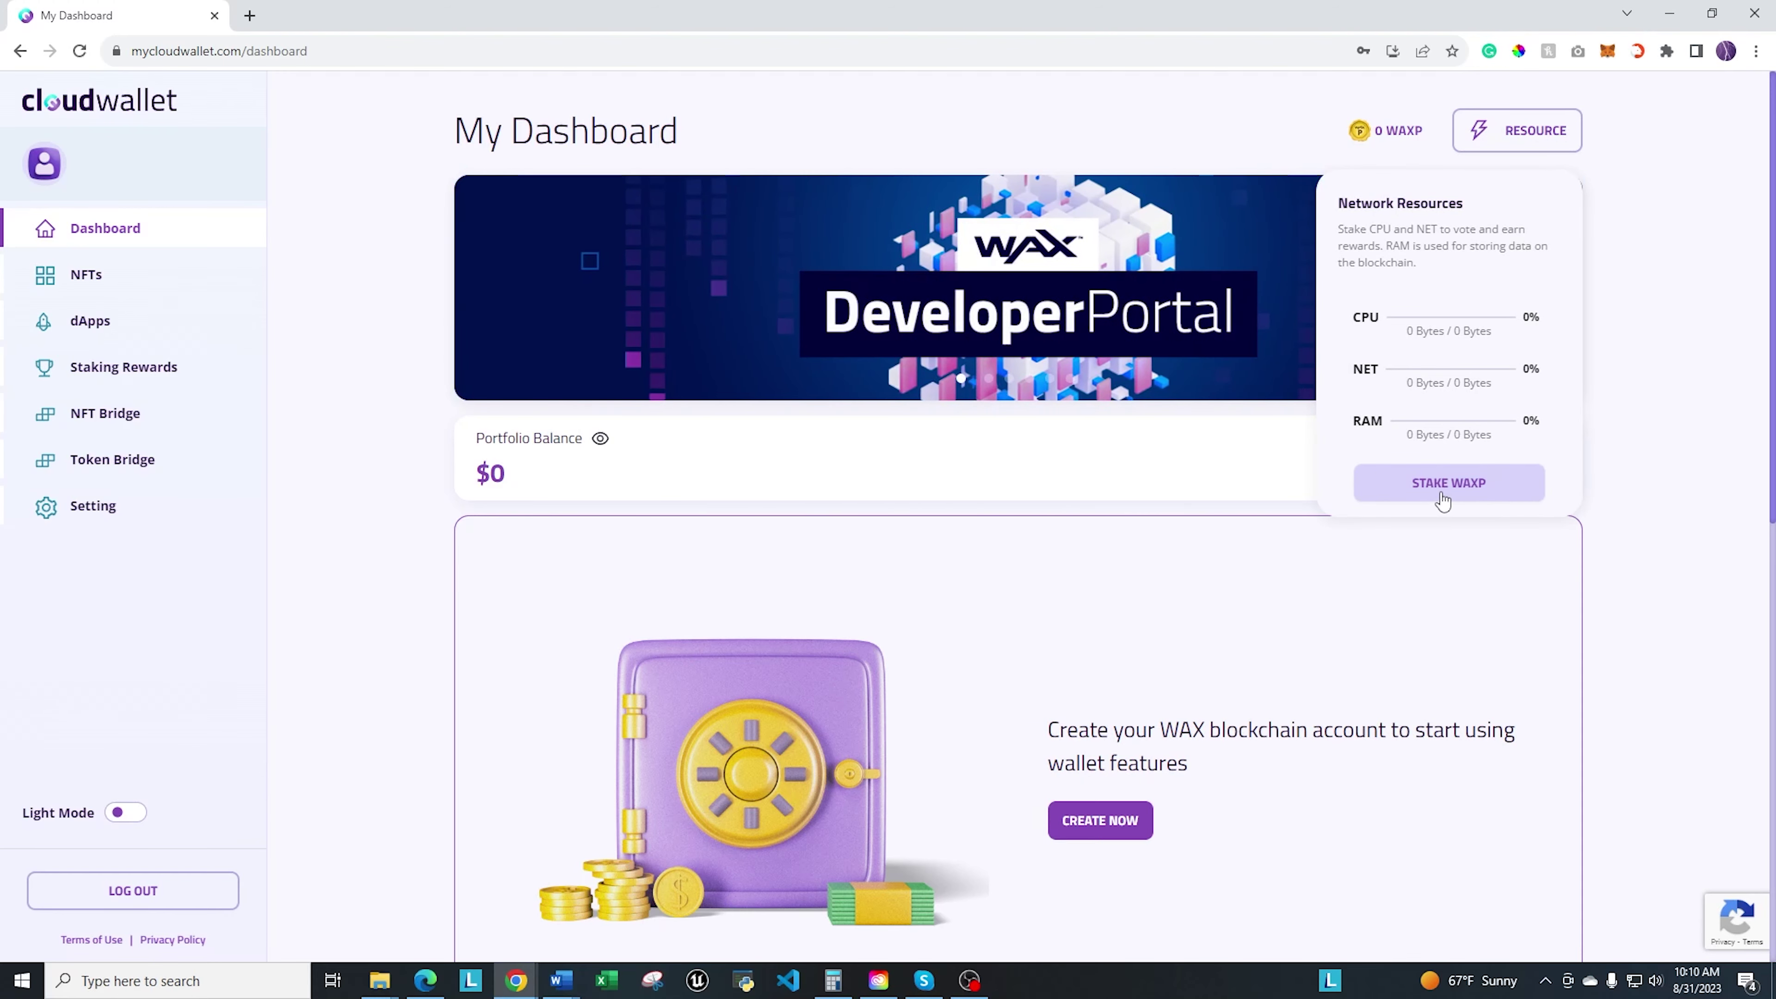
Step: Copy the Funding Address and Memo from the Create Blockchain Account deposit details
{"action": "left_click", "coordinate": [1443, 498]}
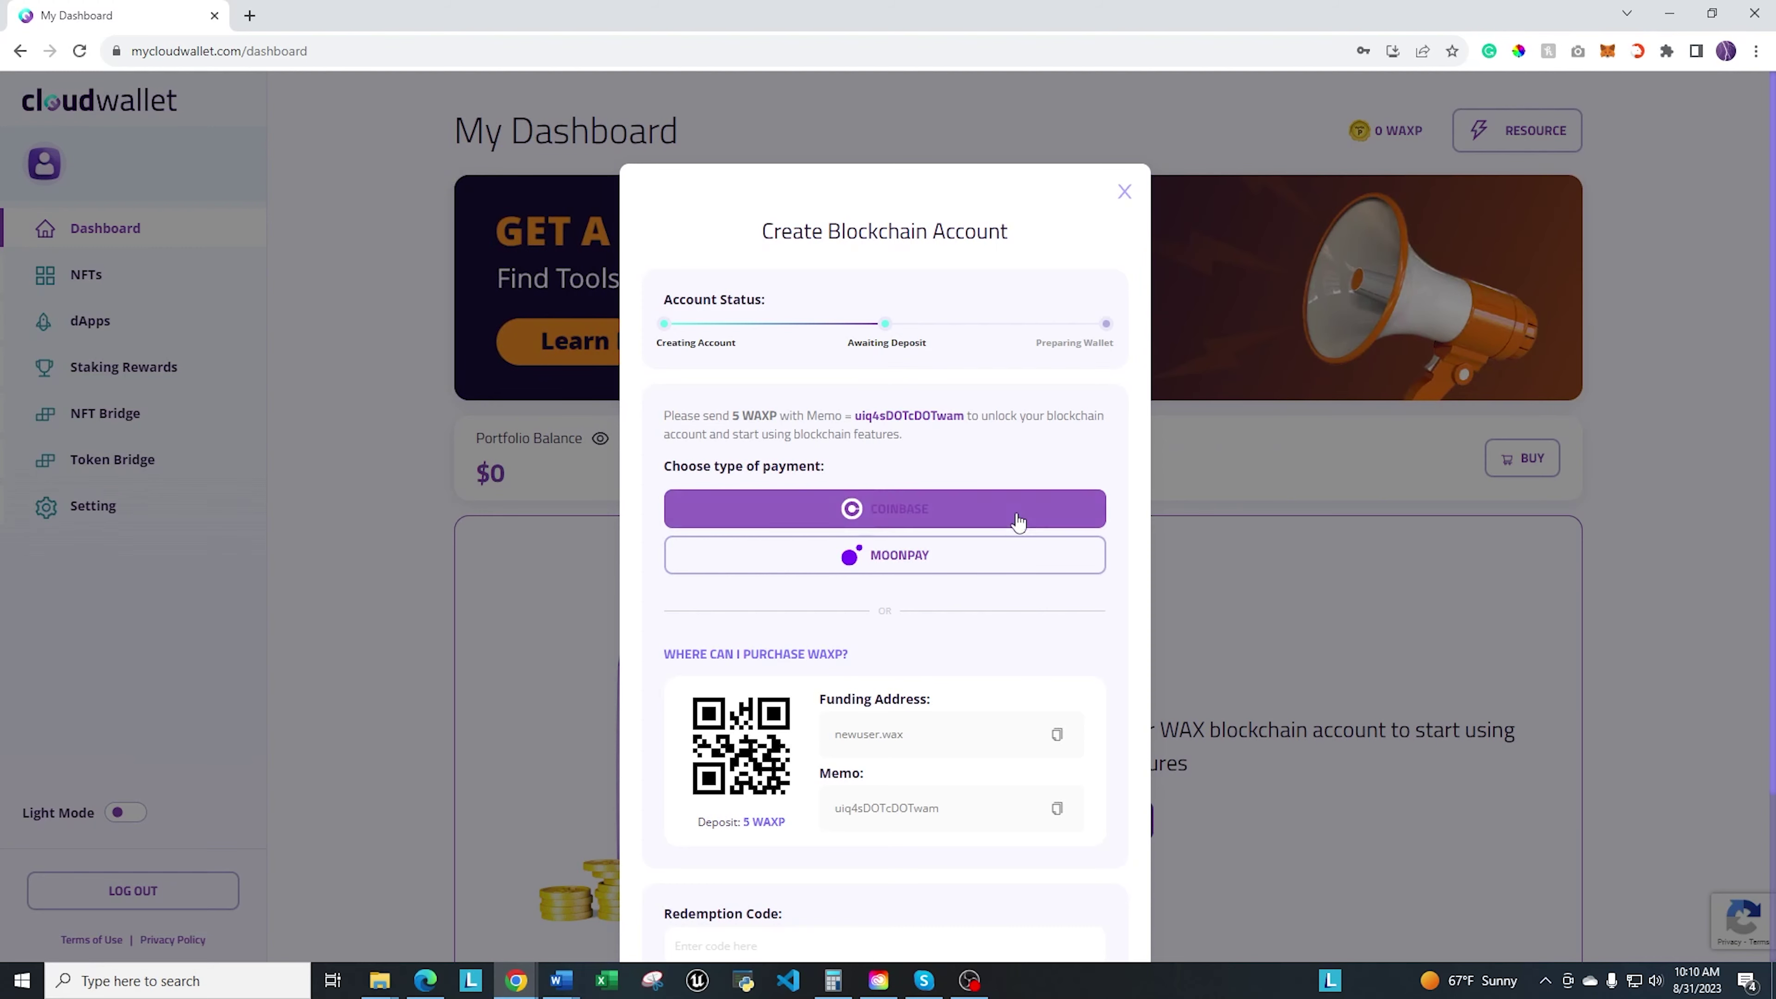
{"action": "scroll", "coordinate": [1073, 619], "scroll_direction": "down", "scroll_amount": 3}
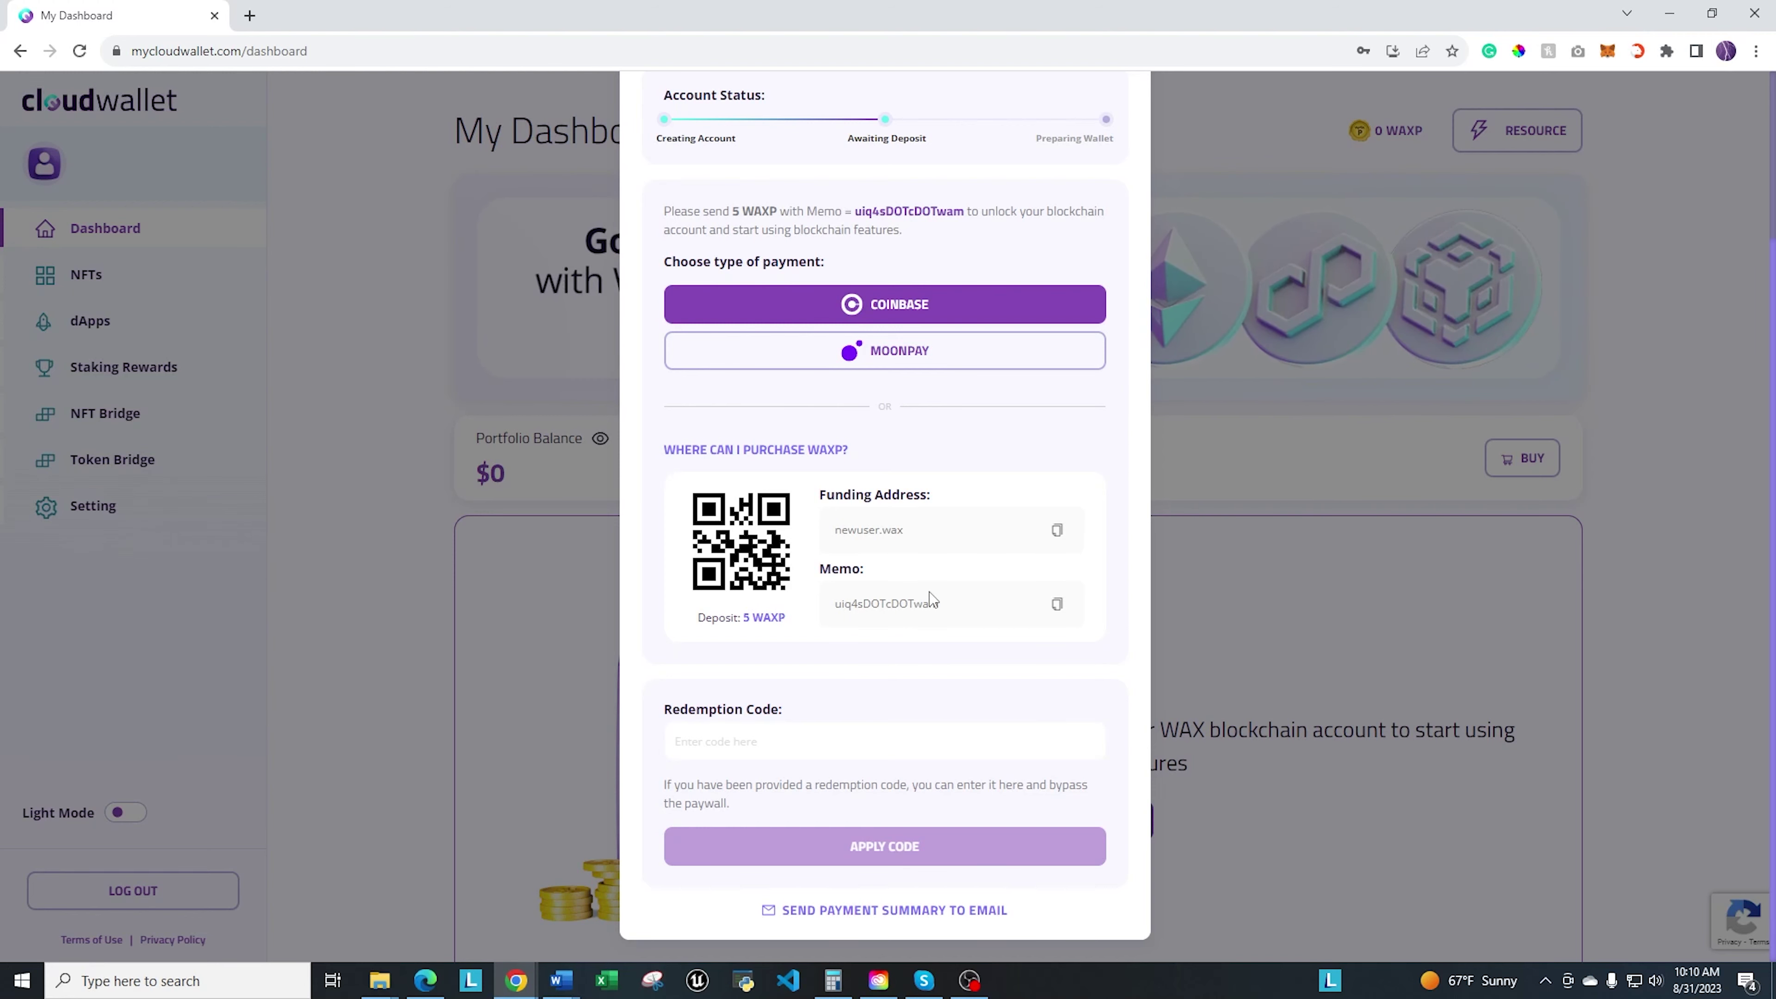
{"action": "left_click", "coordinate": [1057, 531]}
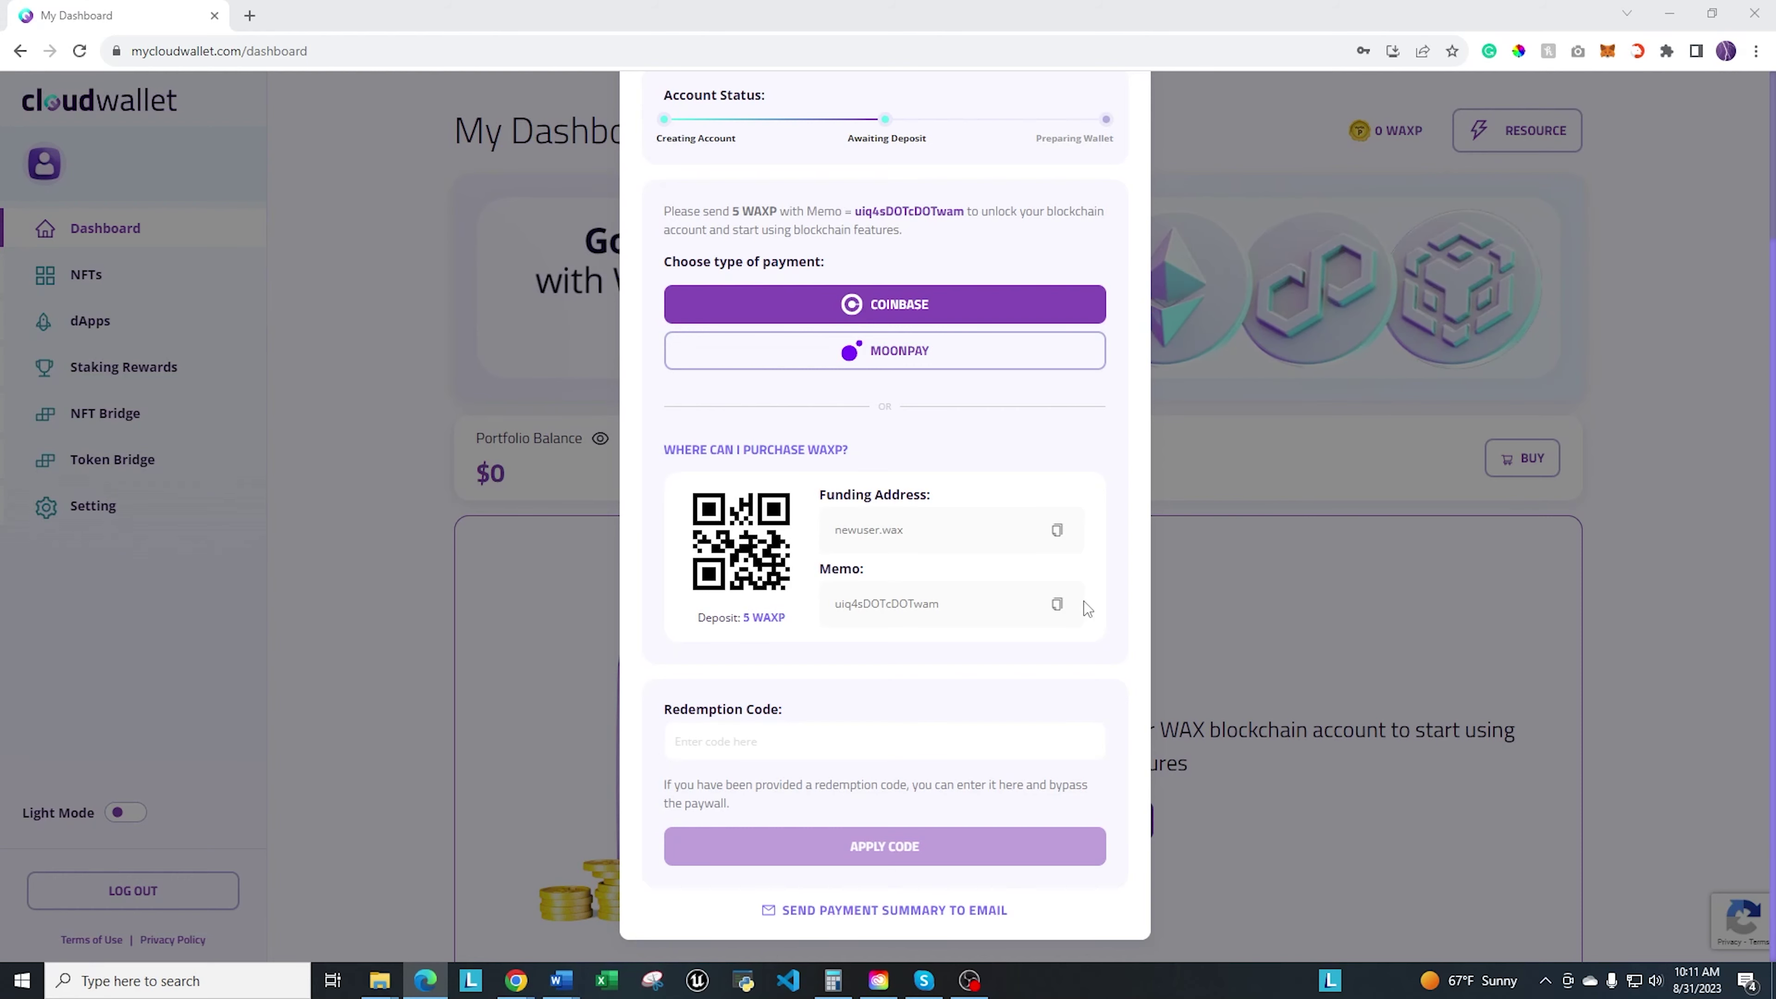
{"action": "left_click", "coordinate": [1057, 605]}
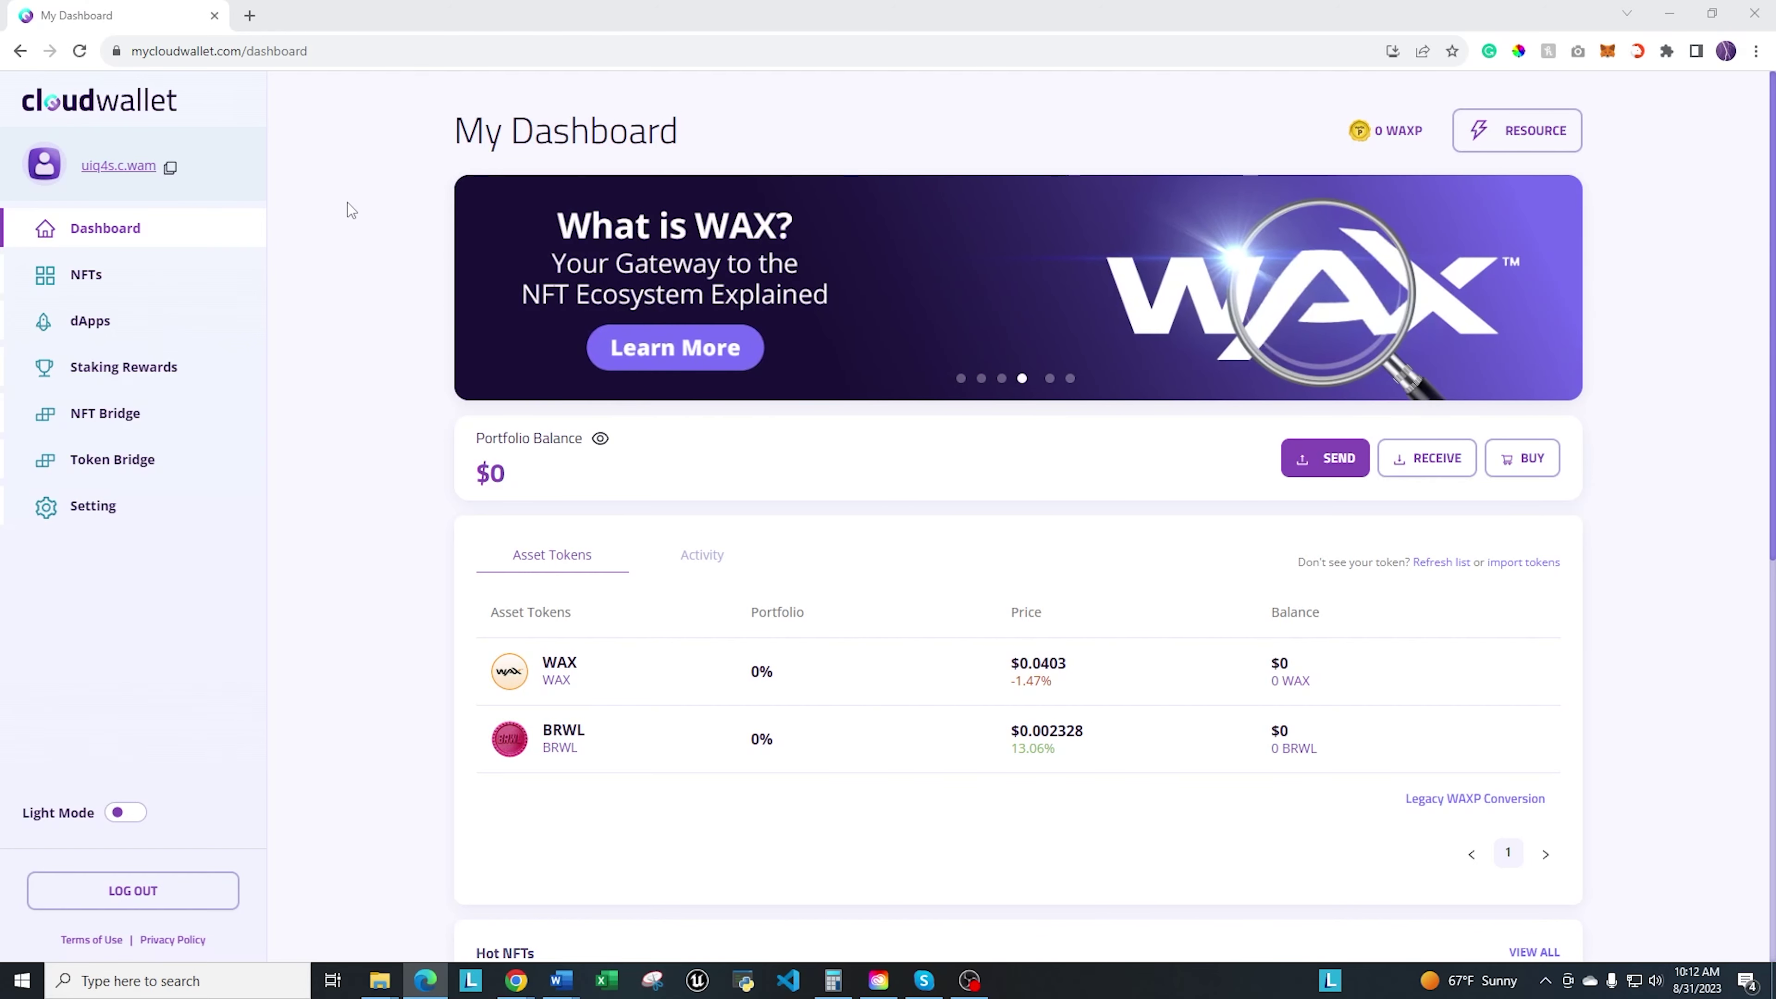
Step: Copy the account name, fund it, and confirm 10 WAX with RAM at 2.94 KB / 6.64 KB
{"action": "left_click", "coordinate": [170, 166]}
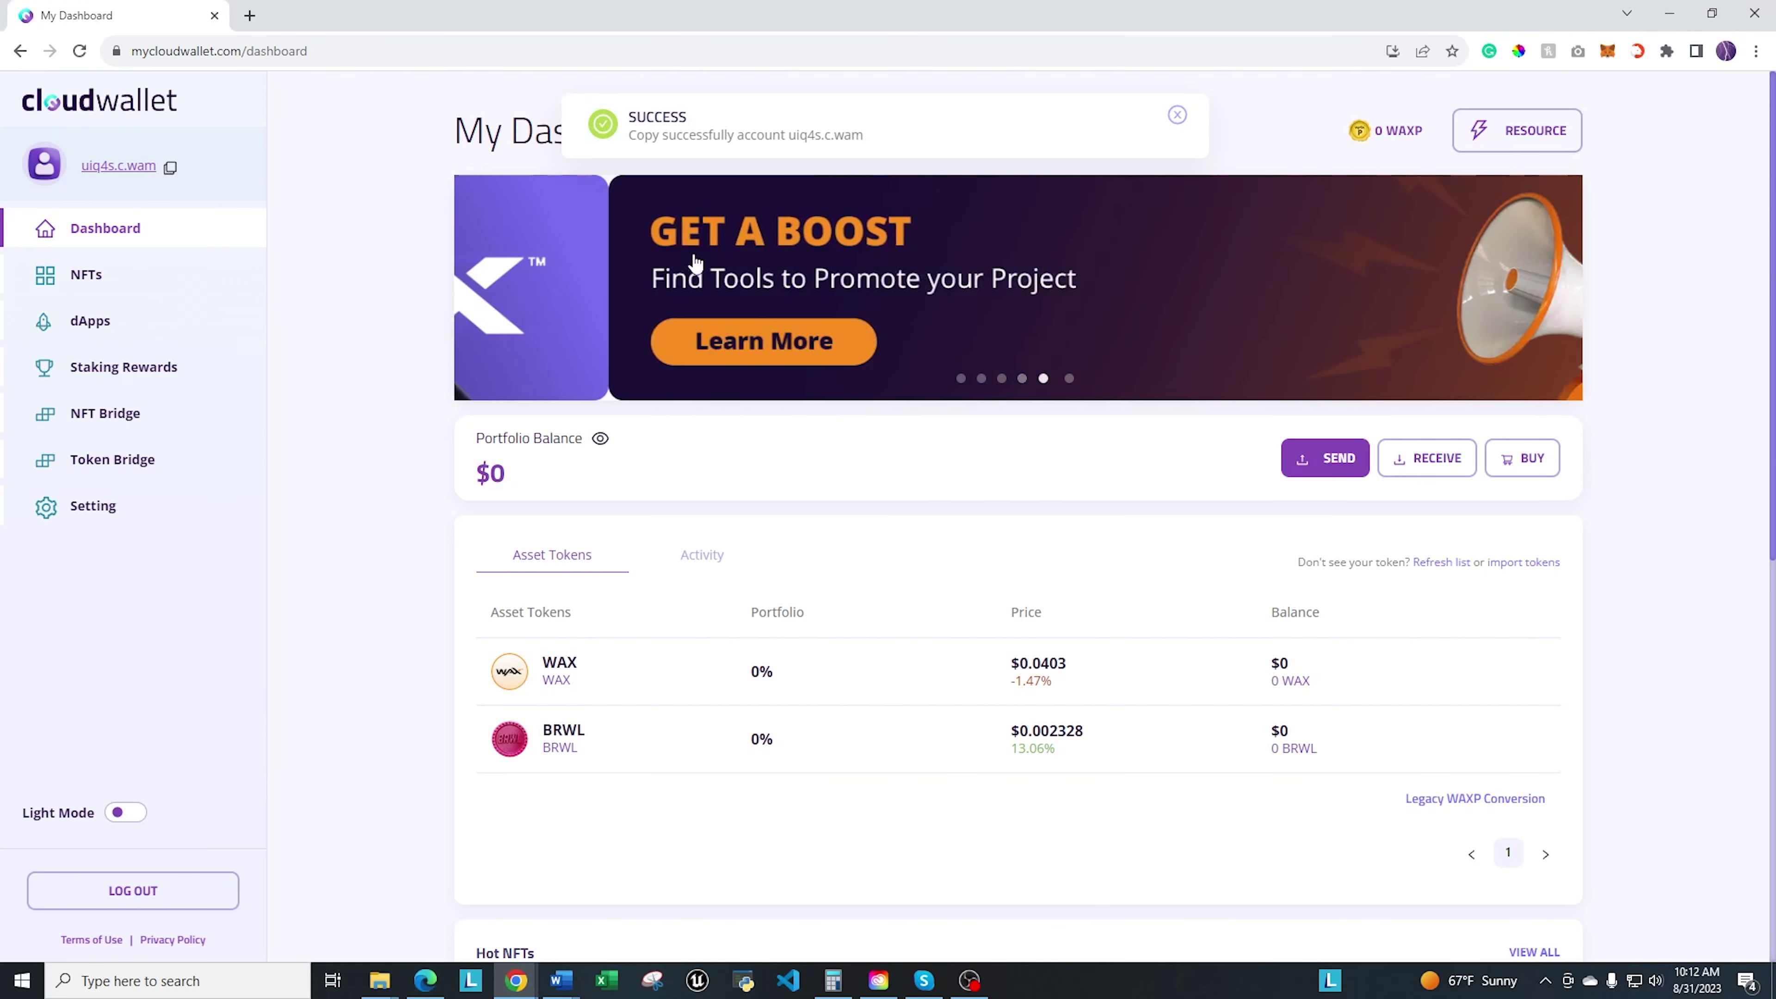
{"action": "left_click", "coordinate": [425, 980]}
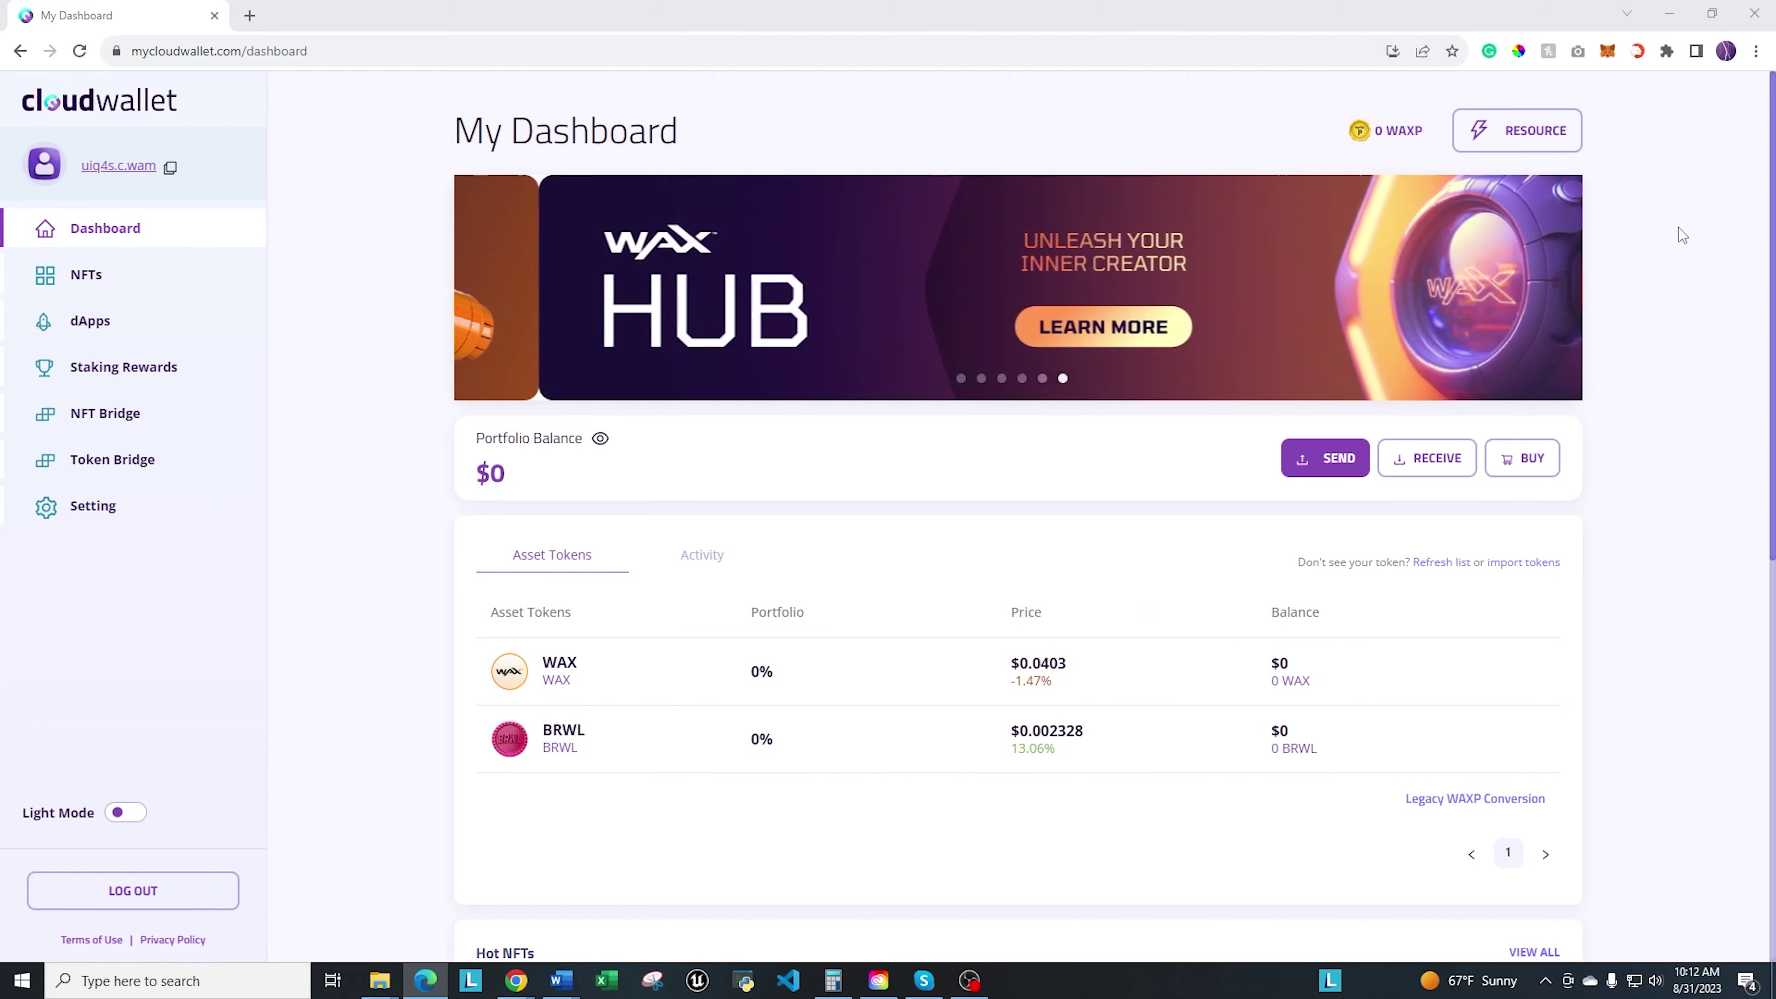
{"action": "left_click", "coordinate": [87, 55]}
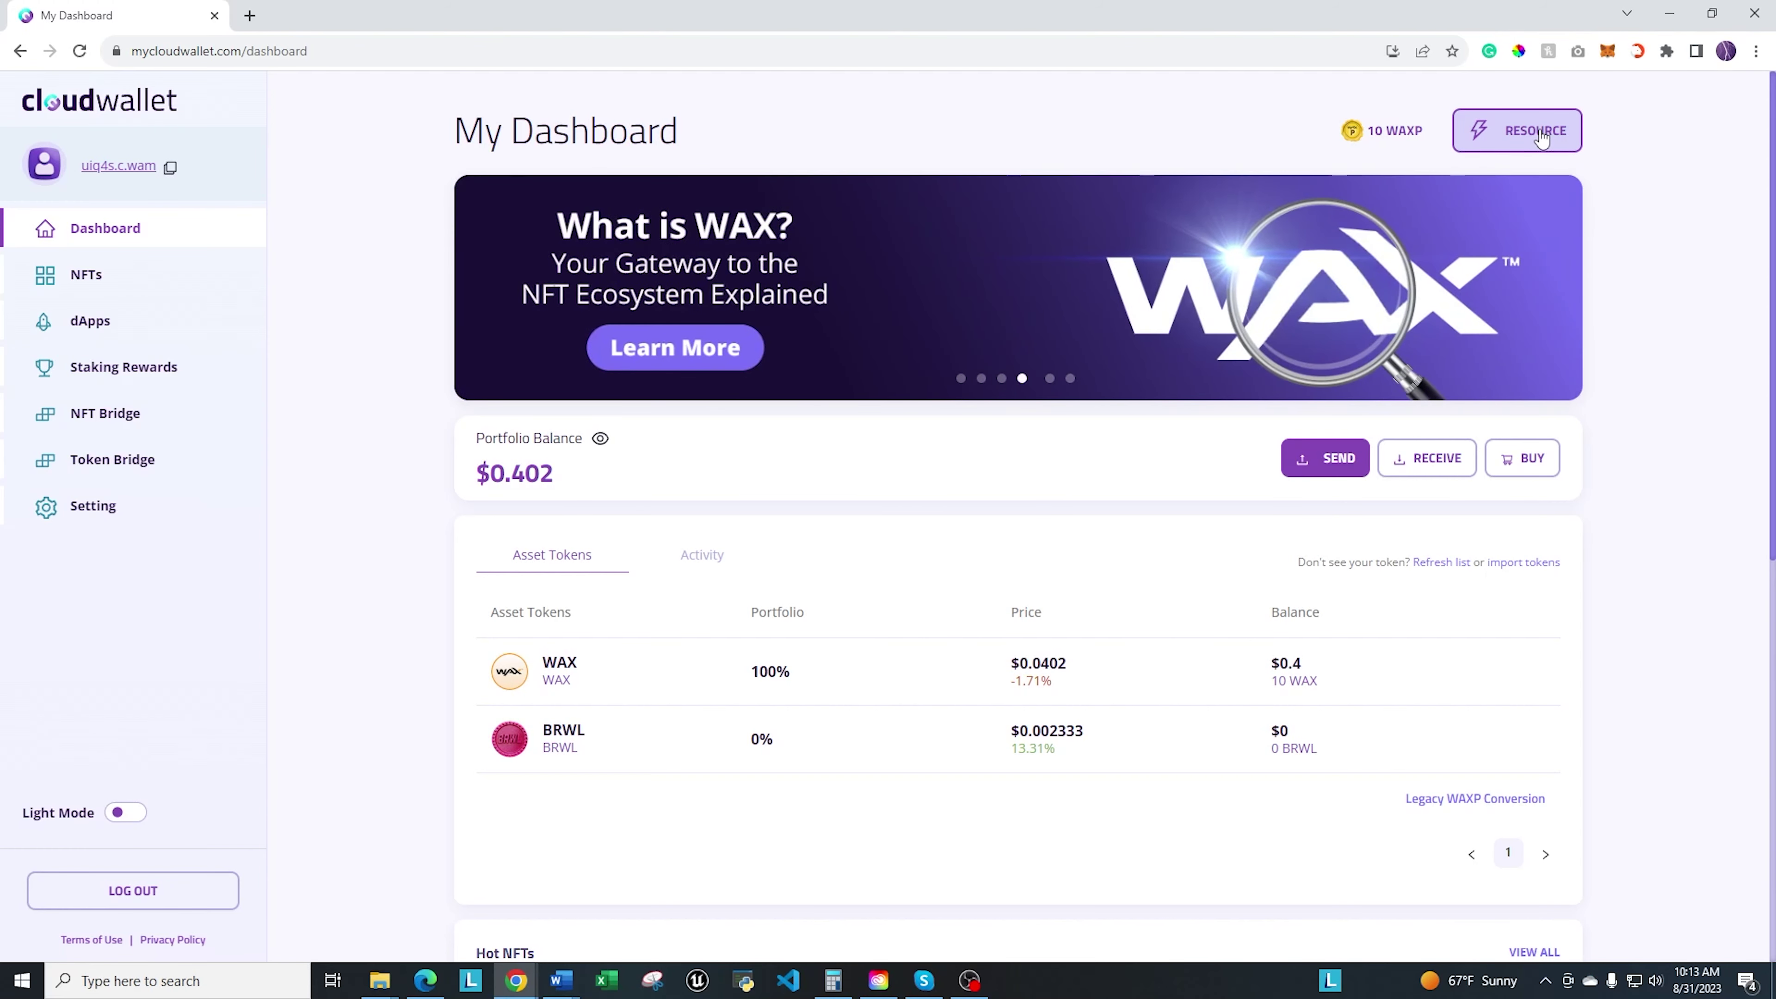
{"action": "left_click", "coordinate": [1542, 138]}
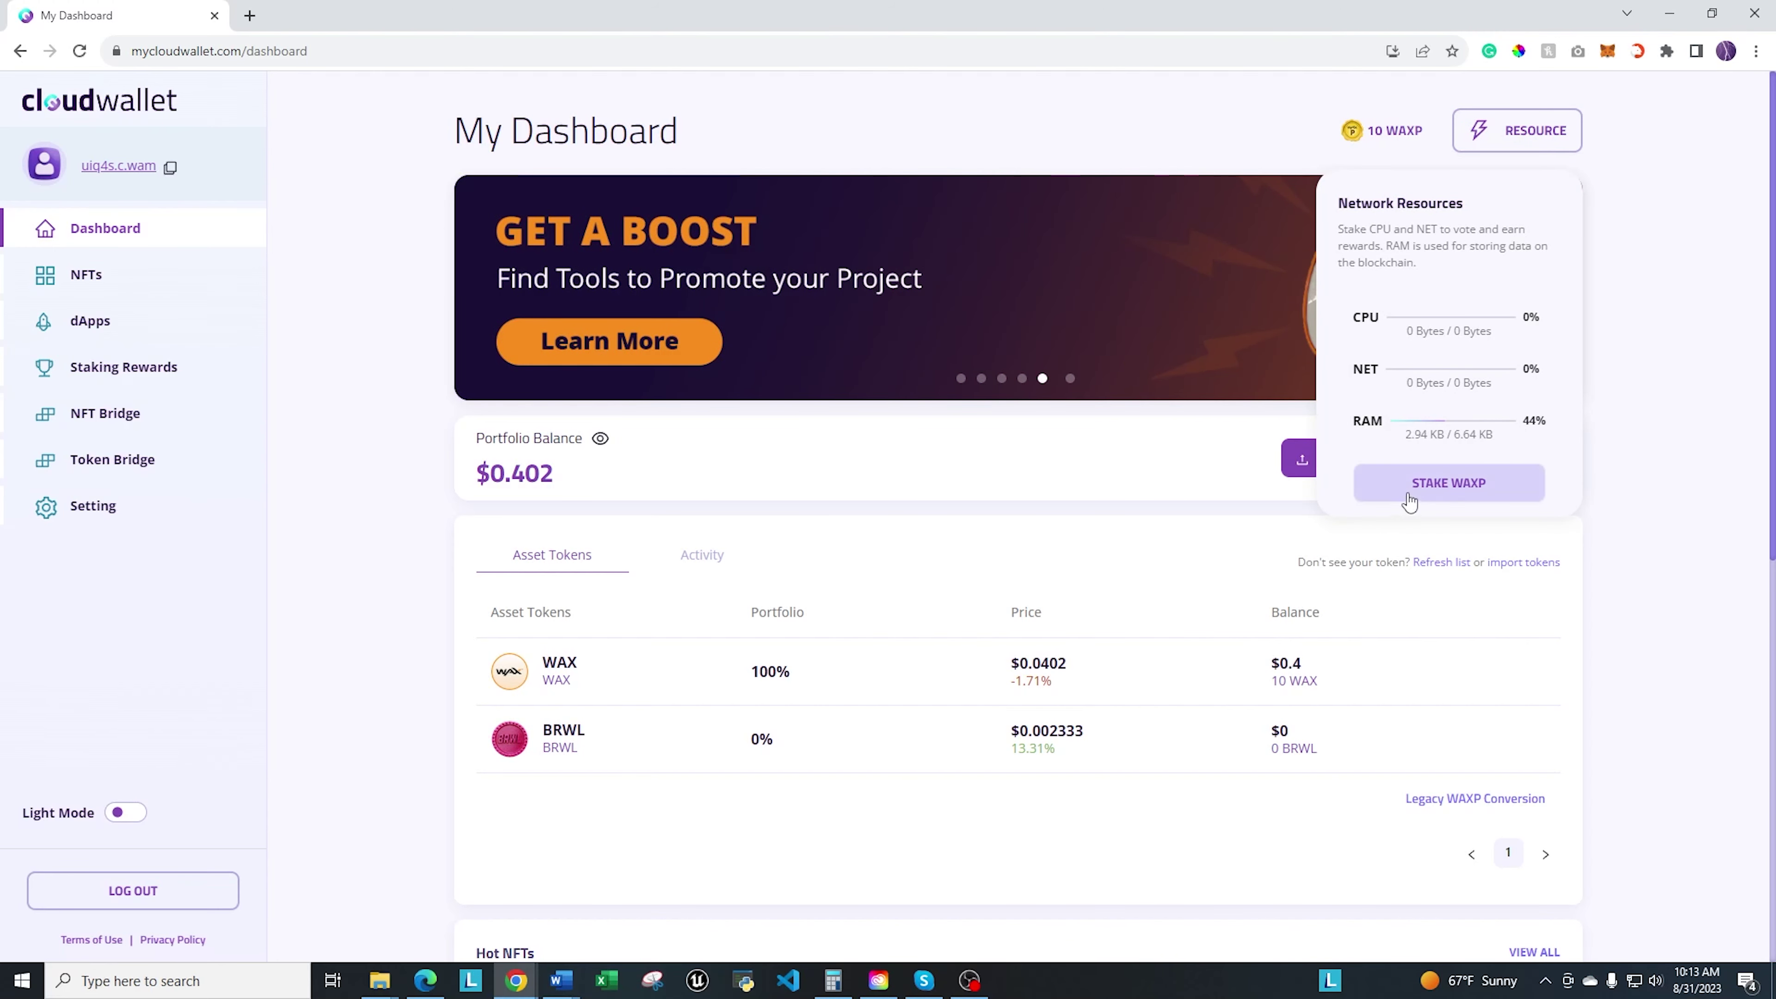
Step: Stake 8 WAX to CPU and approve the transaction
{"action": "left_click", "coordinate": [1456, 490]}
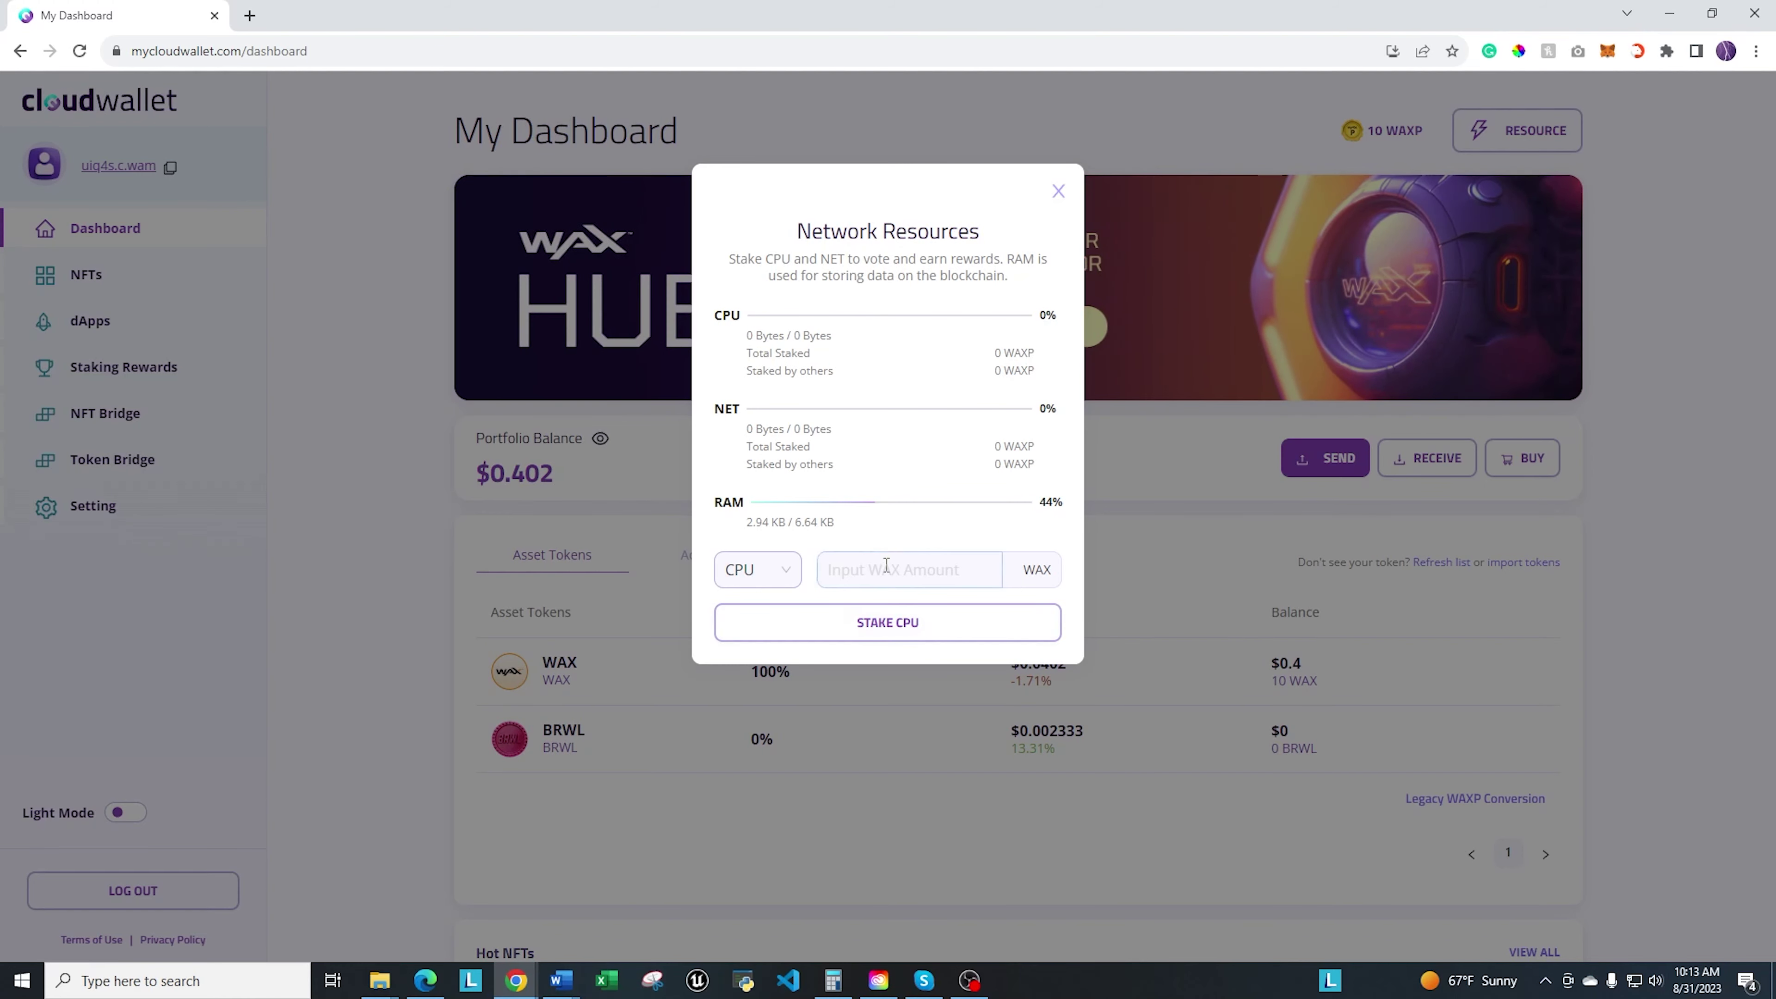
{"action": "left_click", "coordinate": [828, 570]}
{"action": "type", "text": "8"}
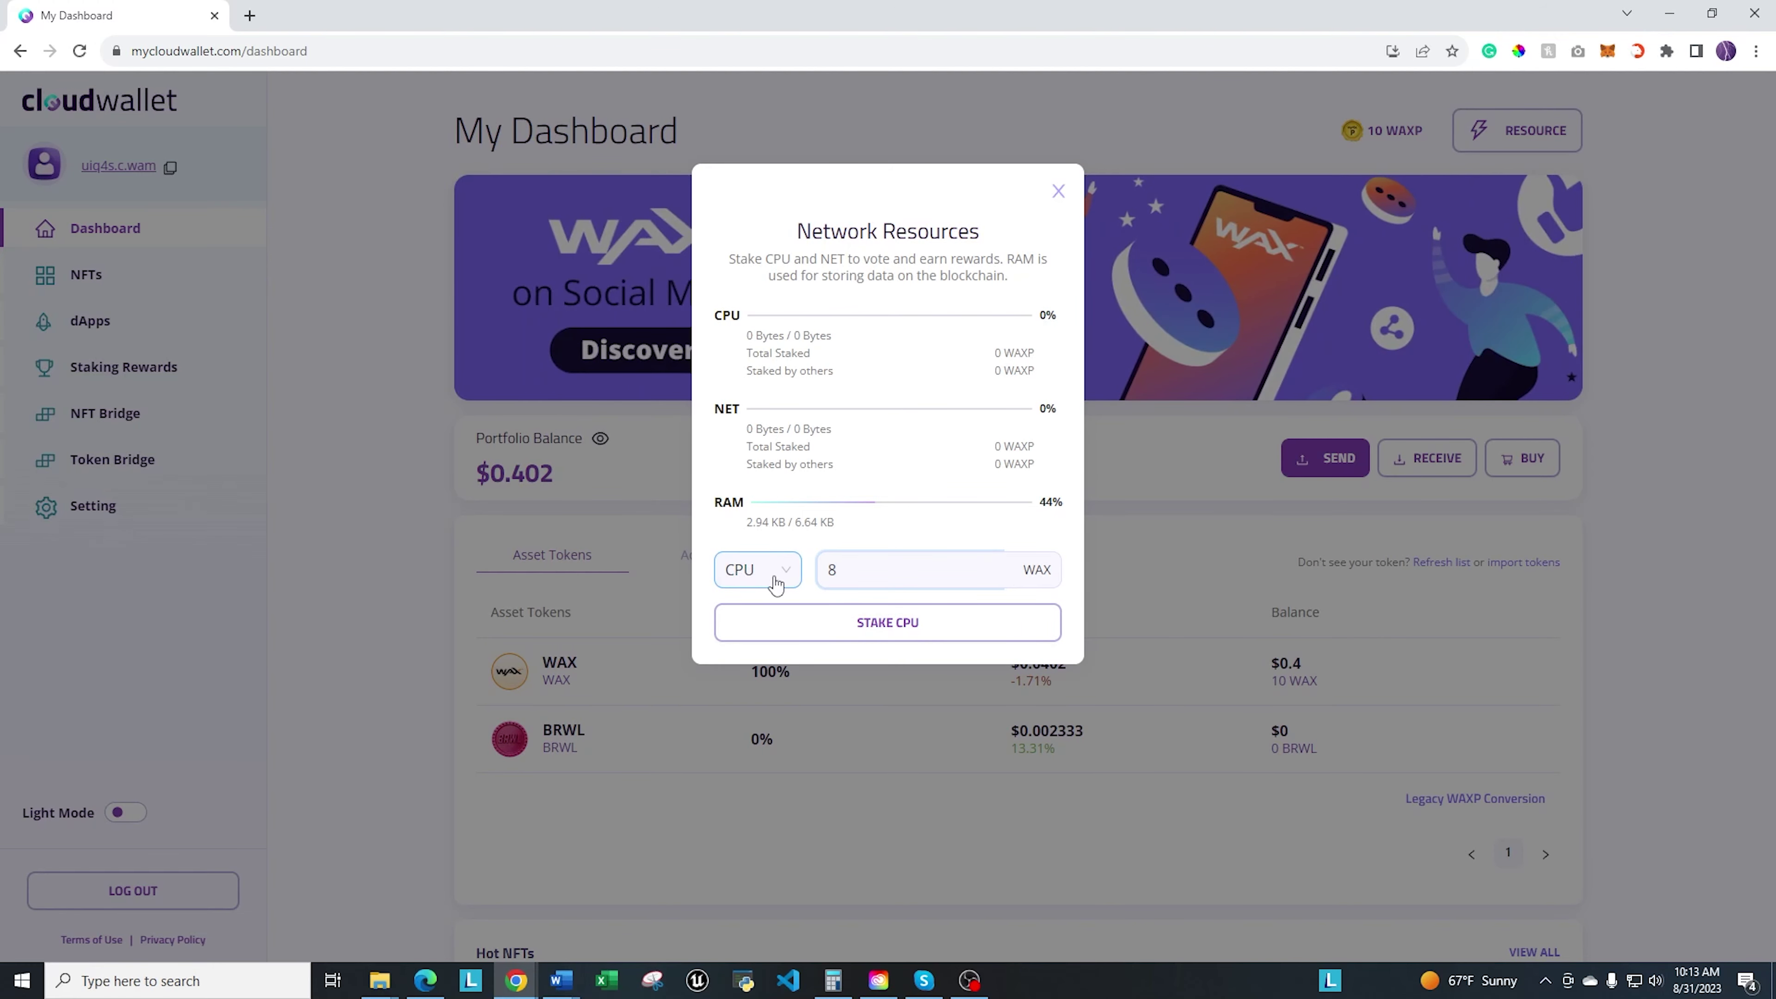
{"action": "left_click", "coordinate": [902, 624]}
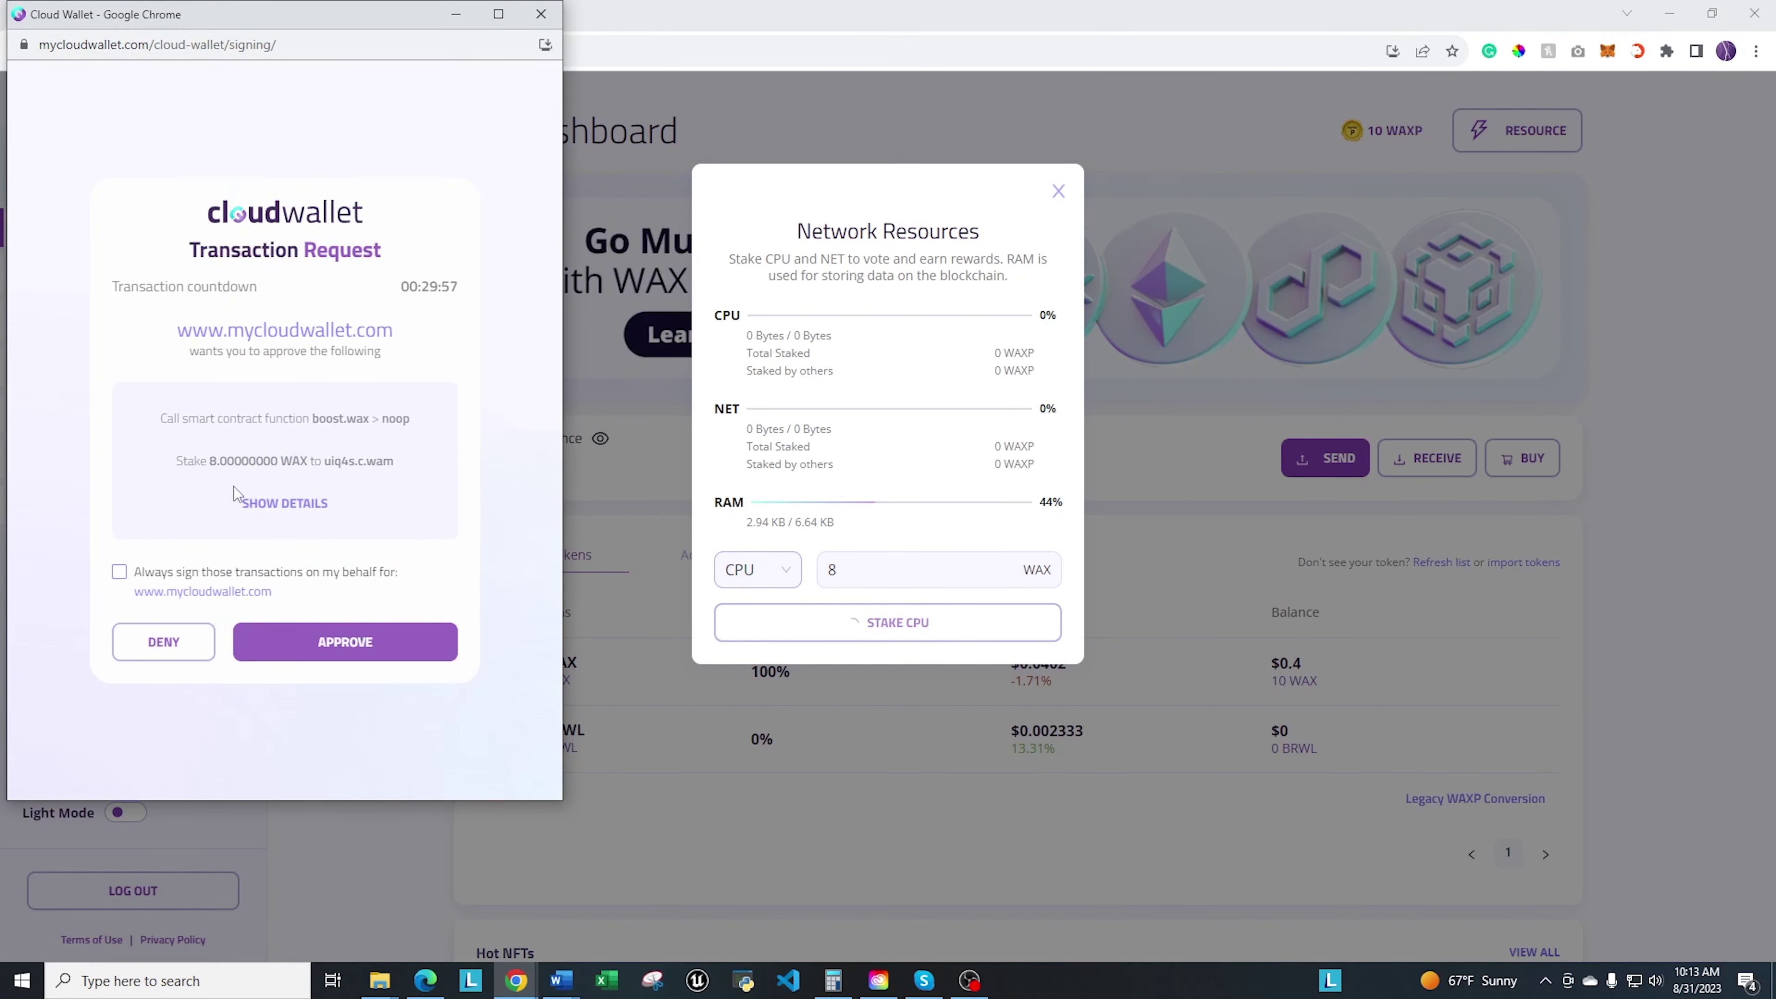
{"action": "left_click", "coordinate": [424, 641]}
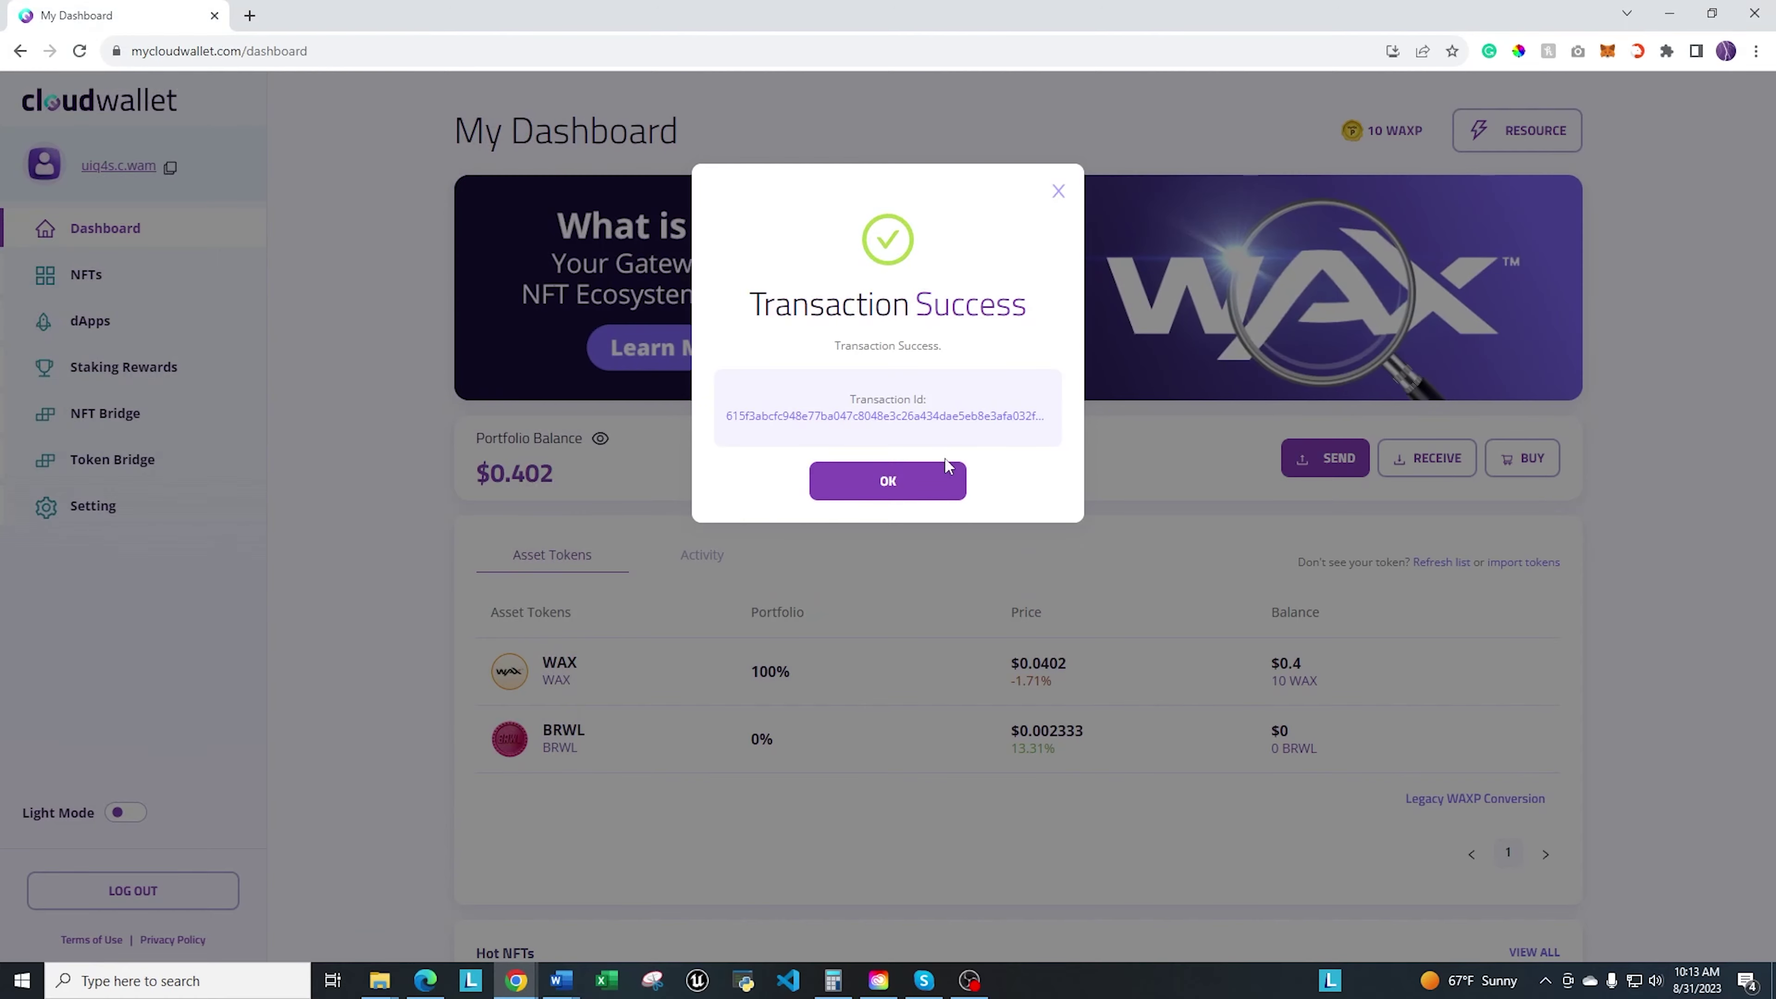
Step: Refresh the dashboard to 2 WAX left and reopen the staking form showing 8 WAXP on CPU
{"action": "left_click", "coordinate": [935, 490]}
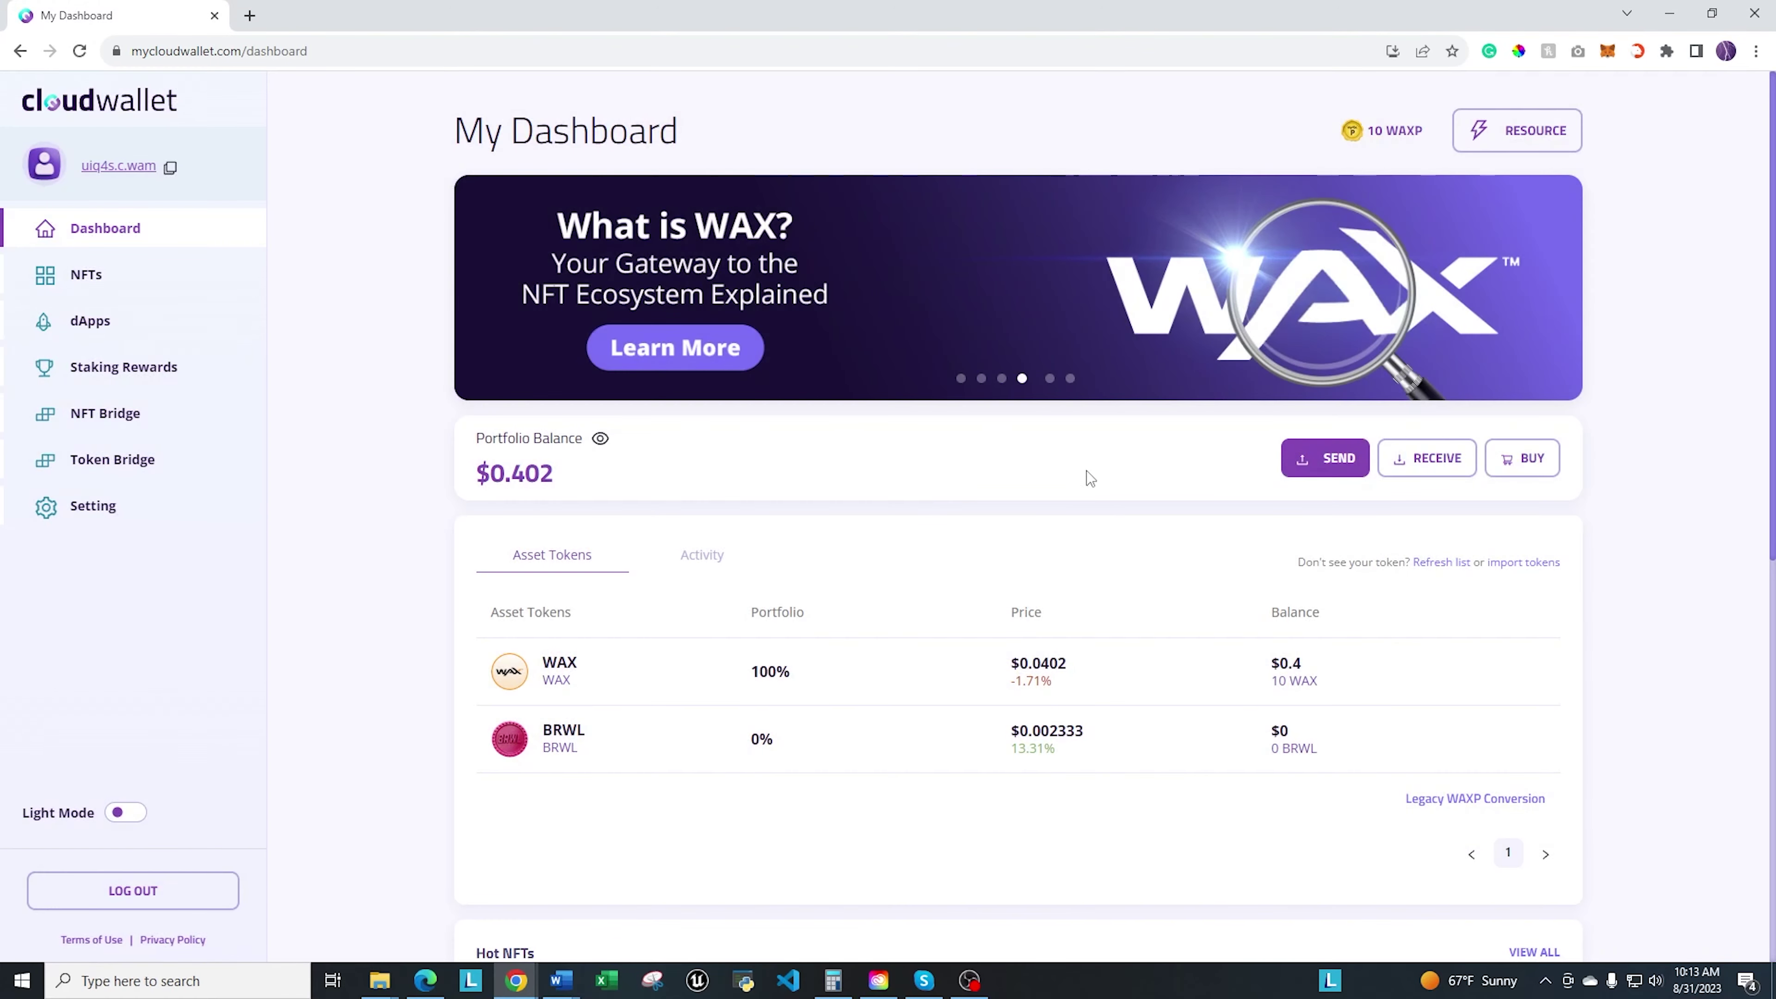
{"action": "left_click", "coordinate": [79, 51]}
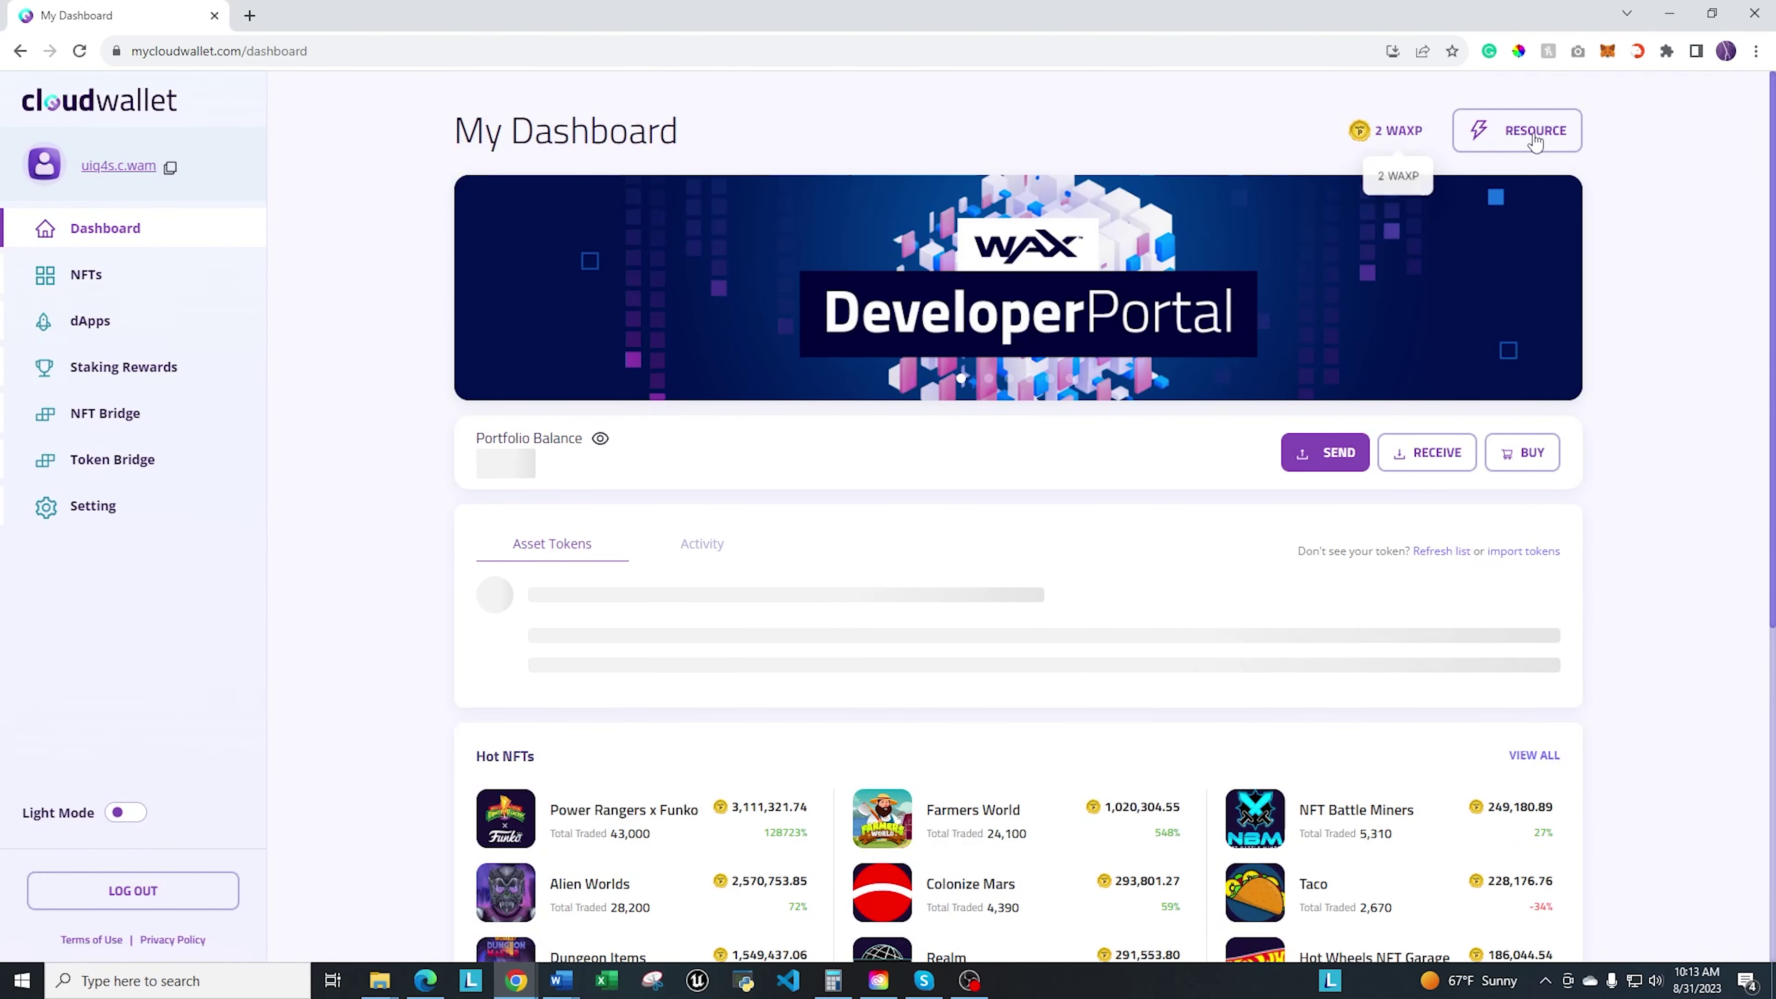
{"action": "left_click", "coordinate": [1517, 130]}
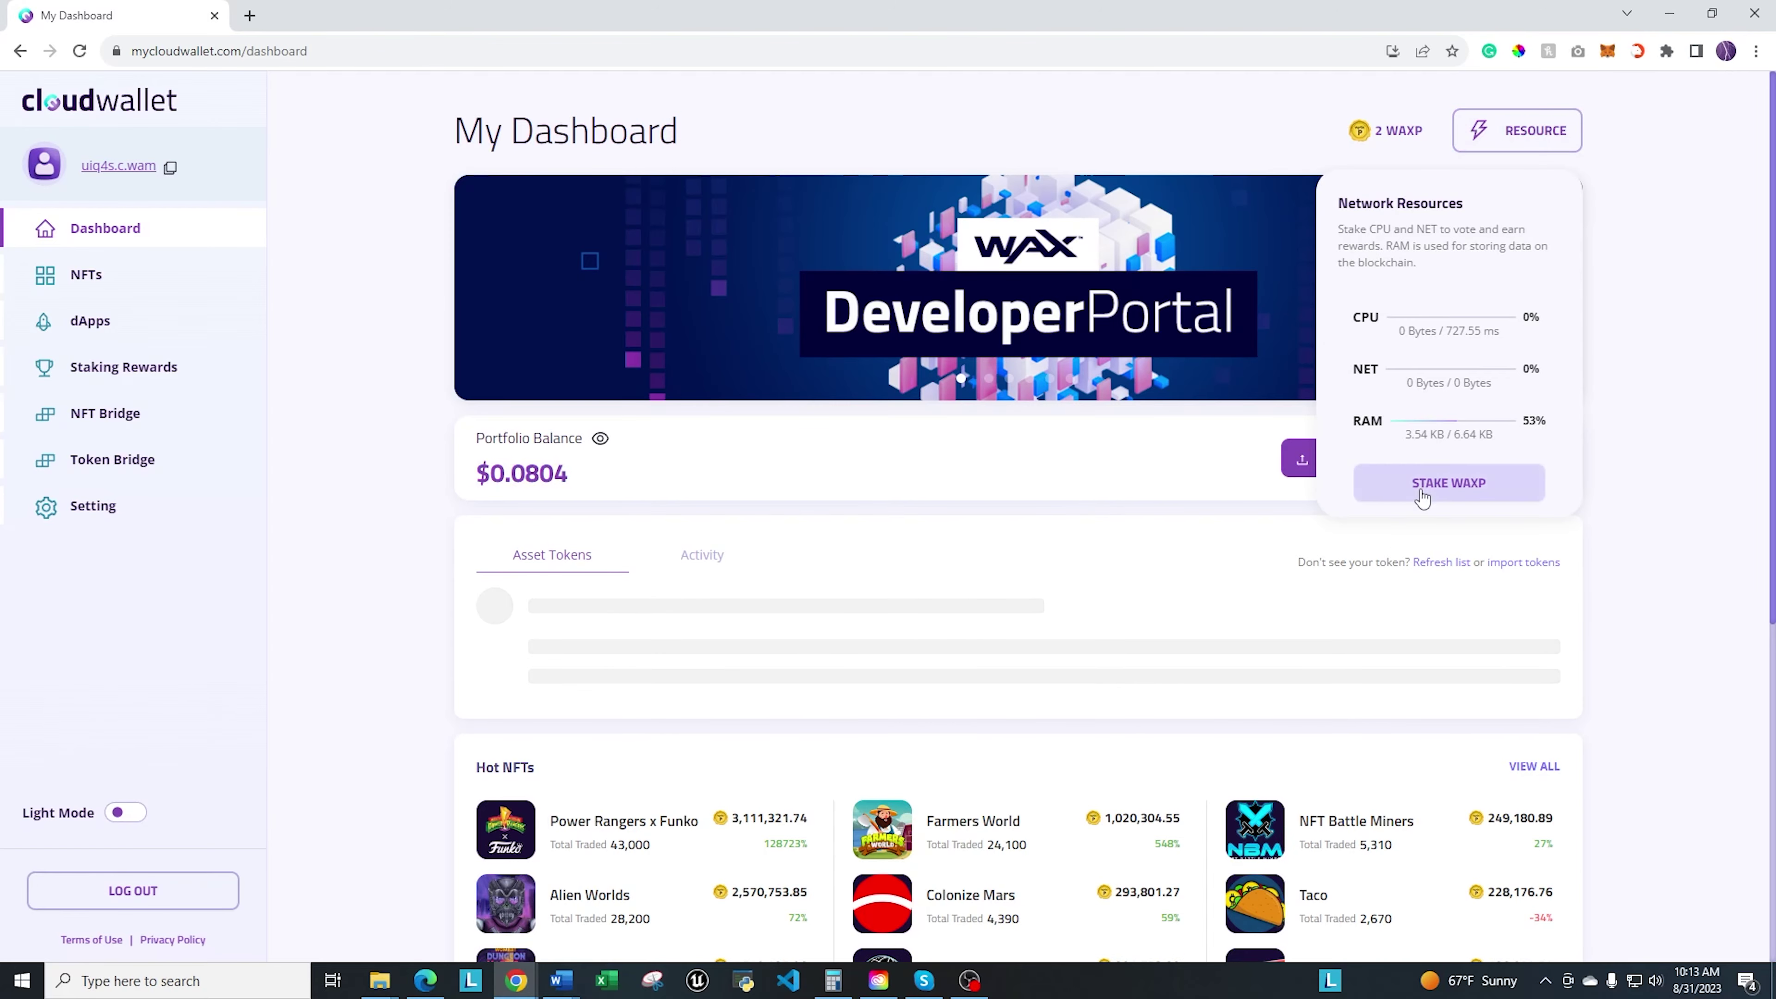
{"action": "left_click", "coordinate": [1448, 483]}
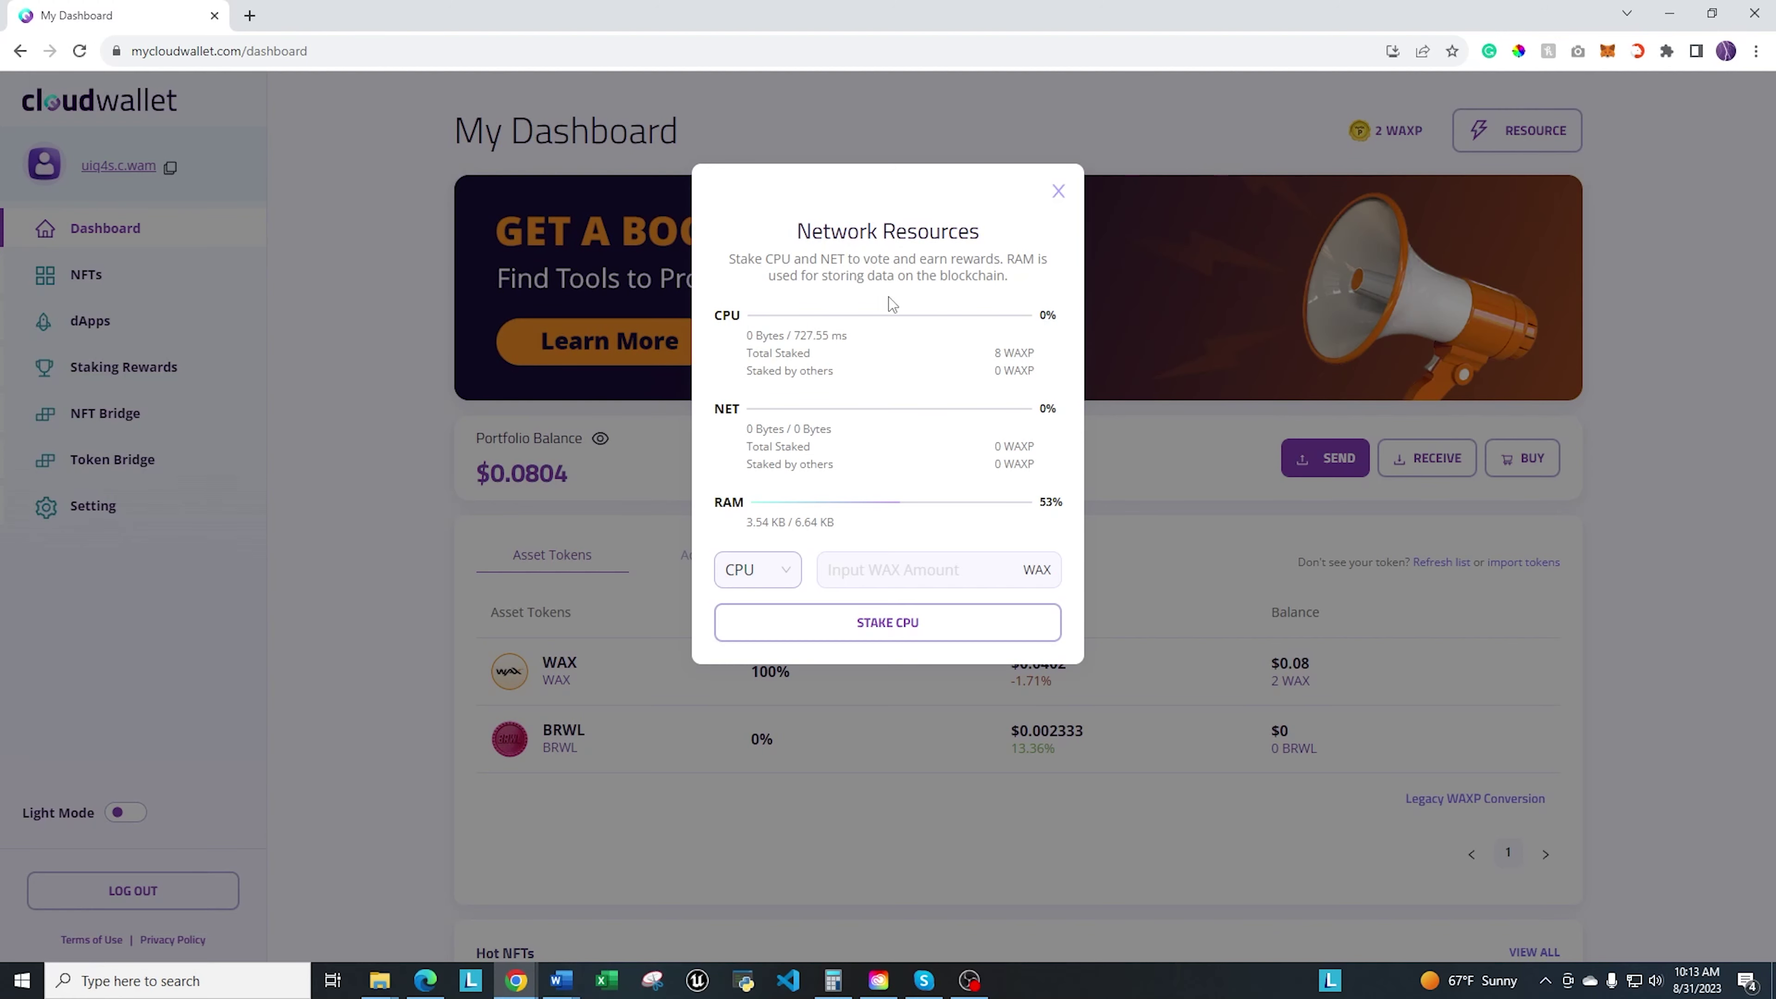
Step: Switch the form to RAM and submit a 2 WAX RAM purchase for approval
{"action": "left_click", "coordinate": [777, 575]}
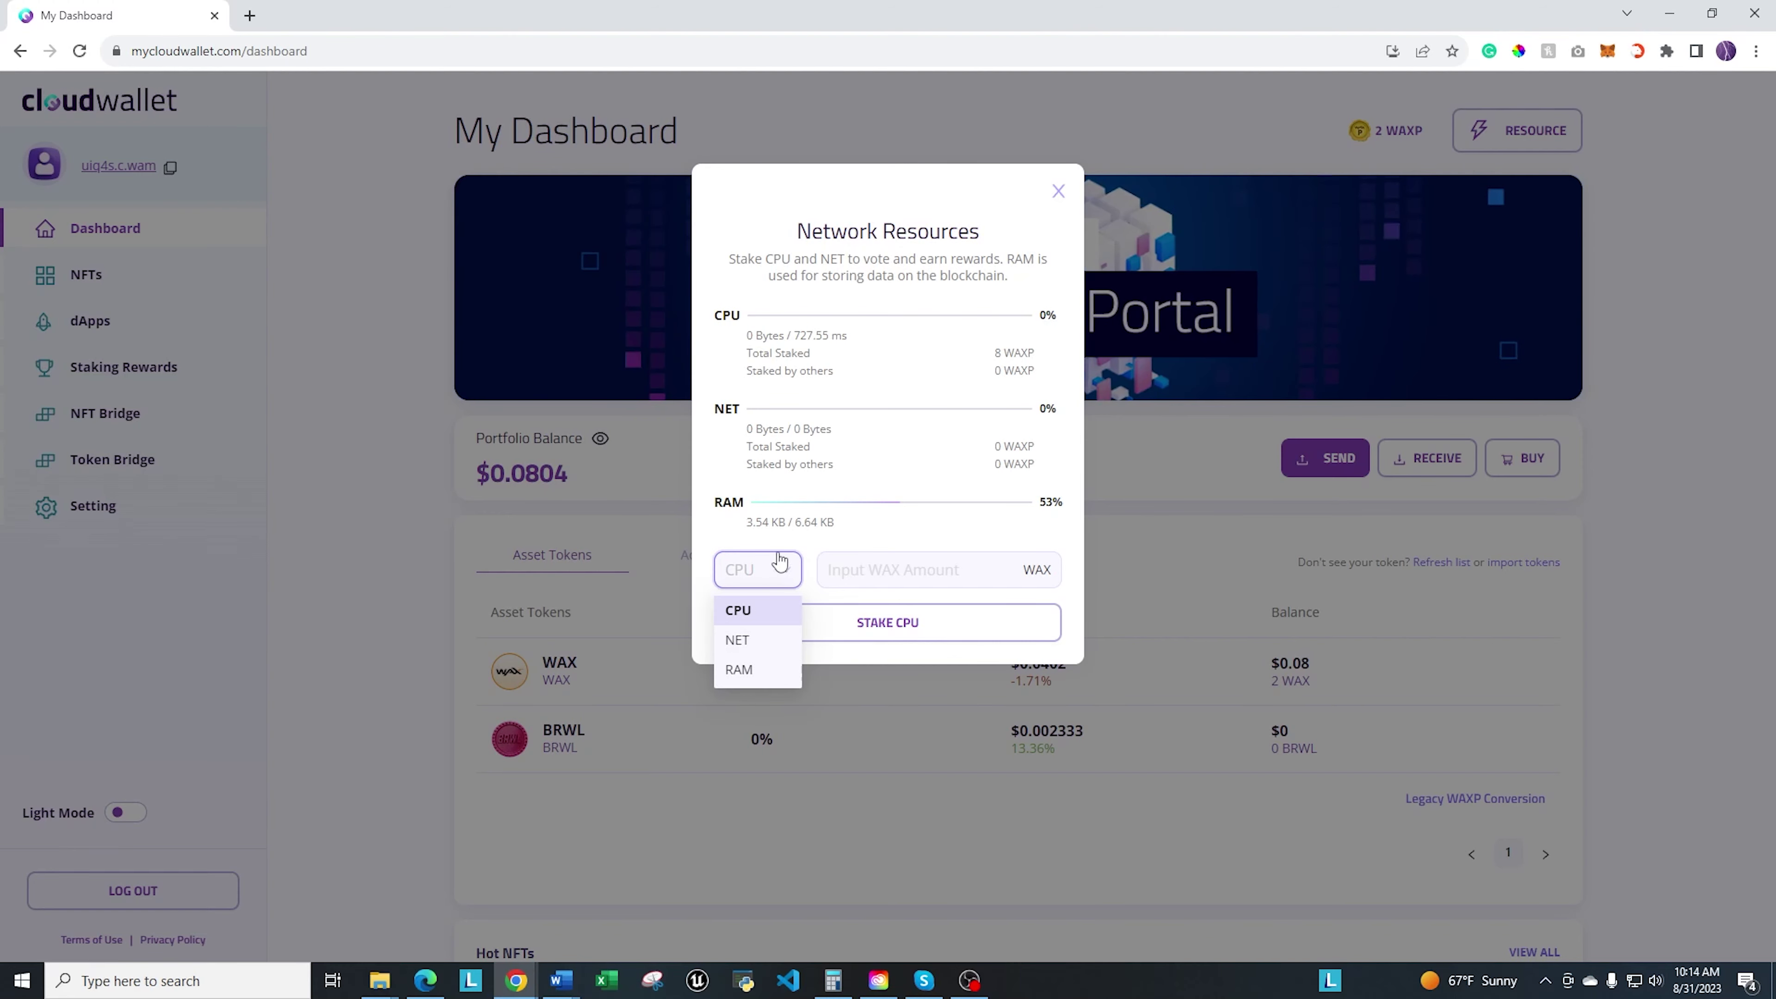
{"action": "left_click", "coordinate": [749, 668]}
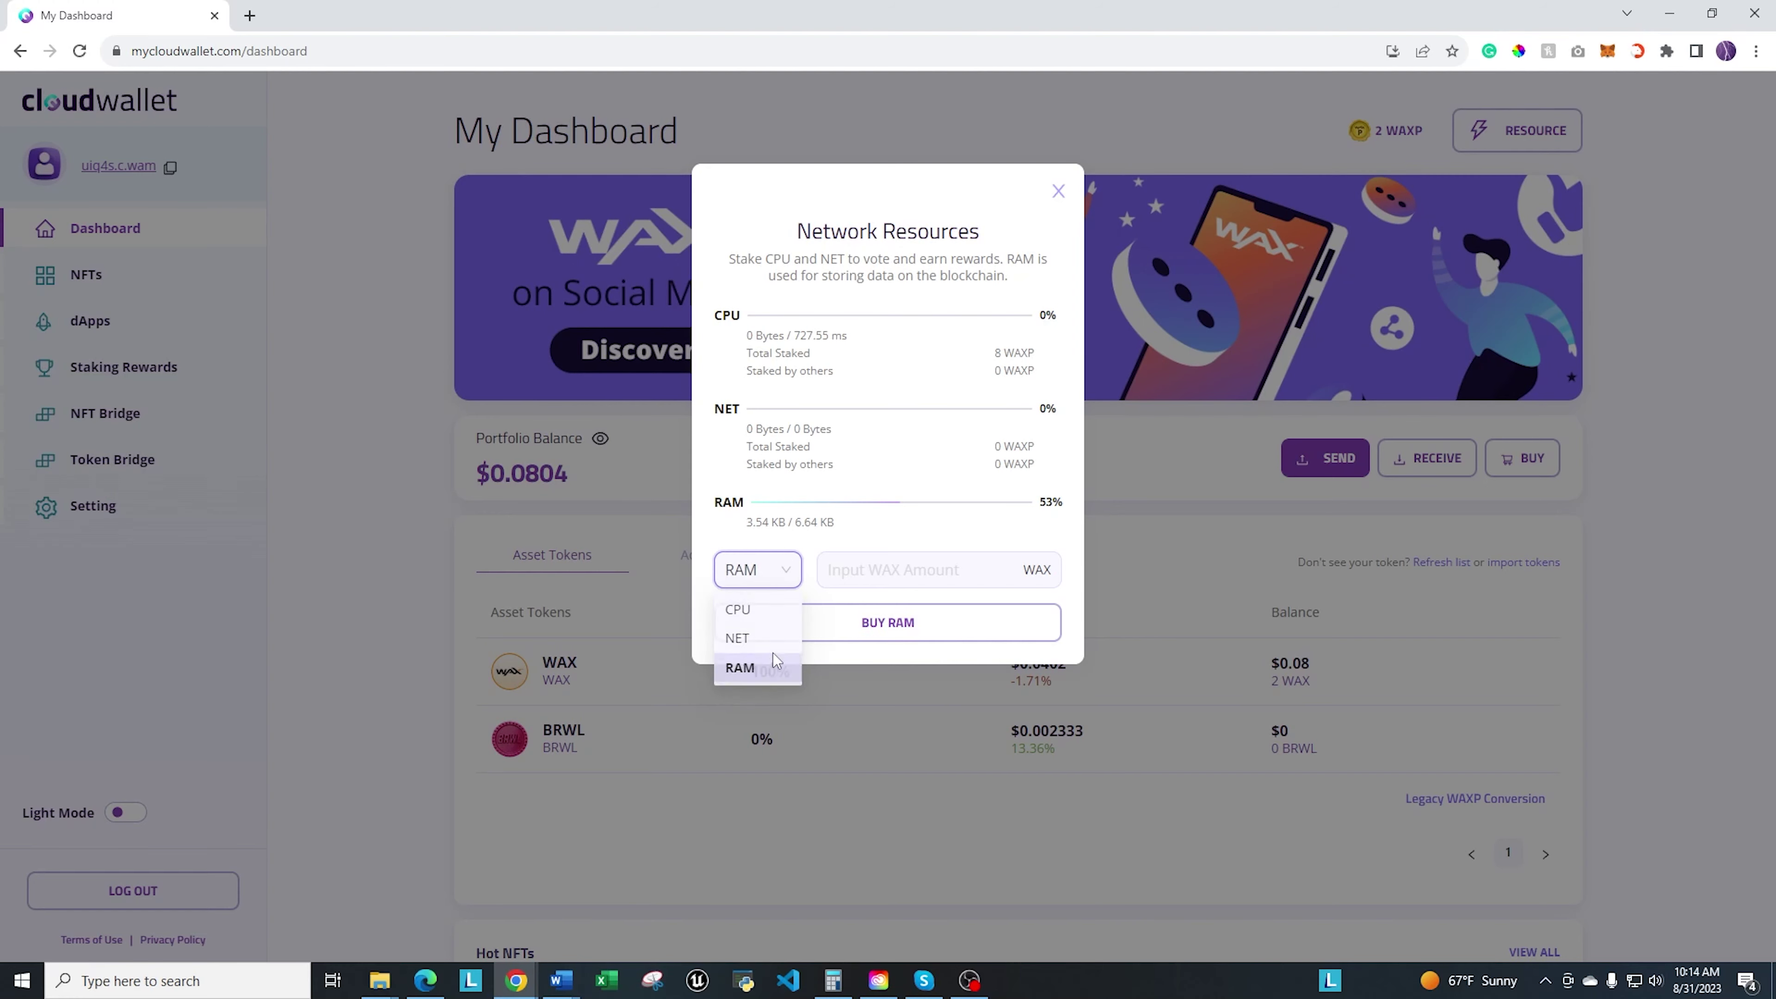
{"action": "left_click", "coordinate": [882, 584]}
{"action": "type", "text": "2"}
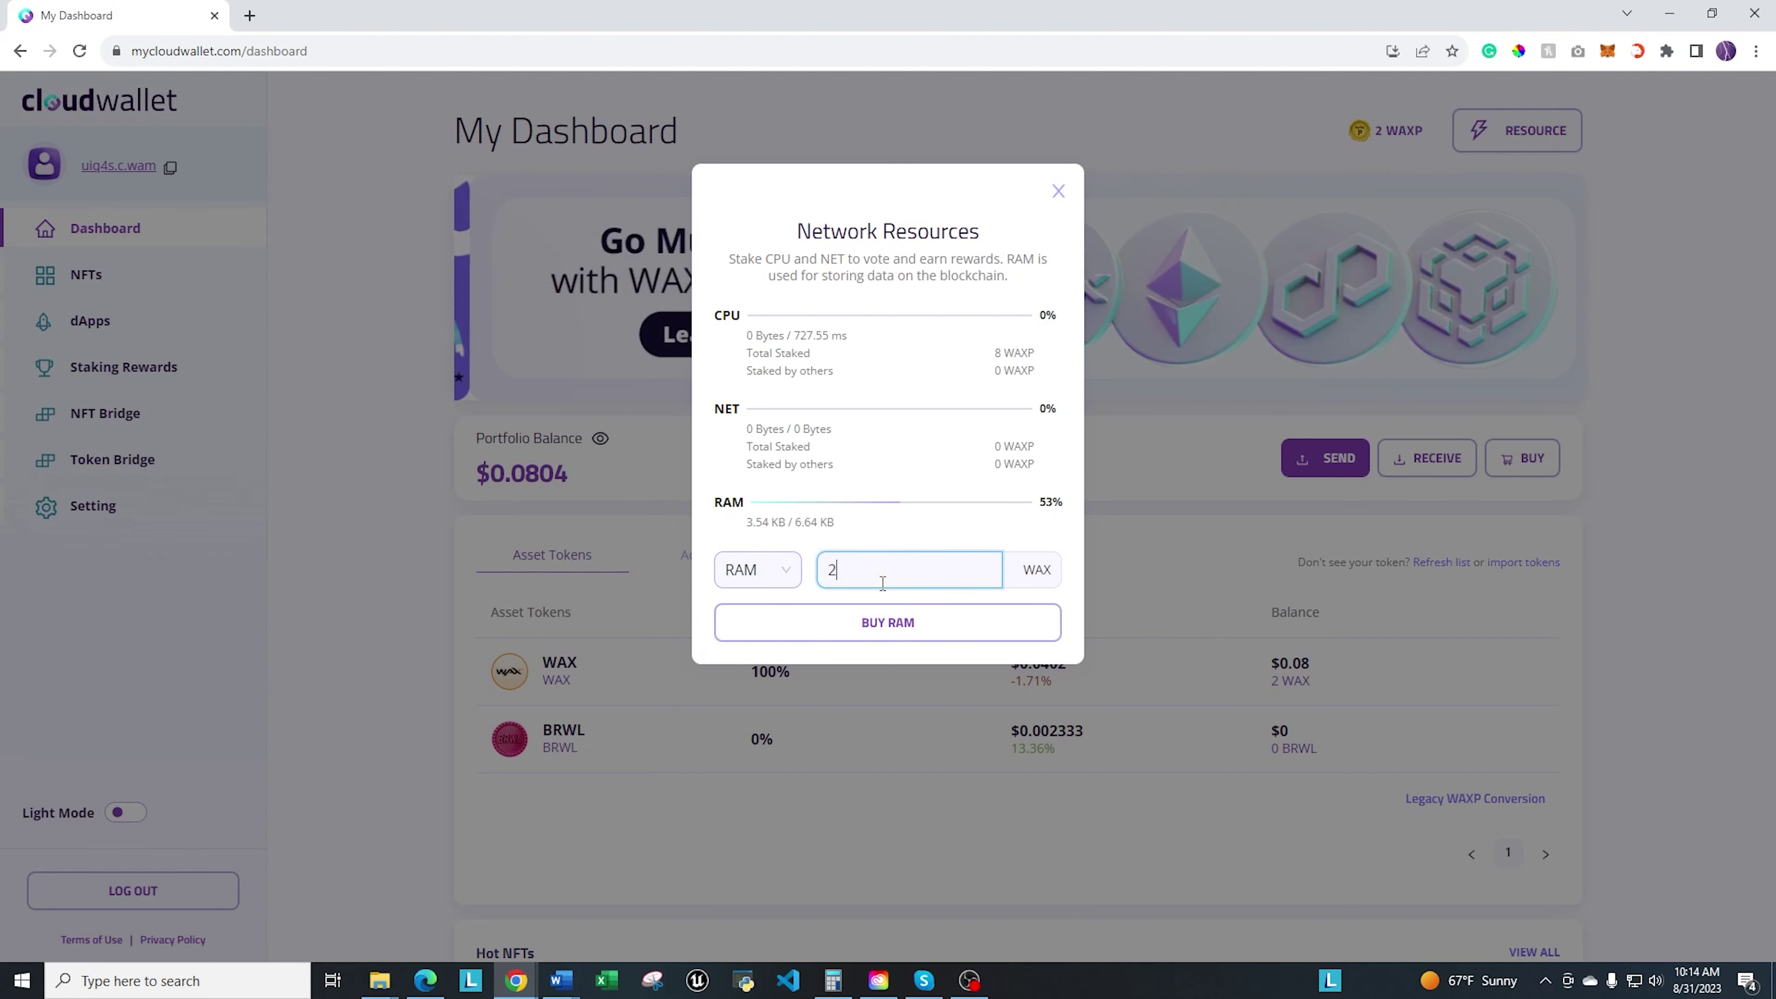
{"action": "left_click", "coordinate": [837, 627]}
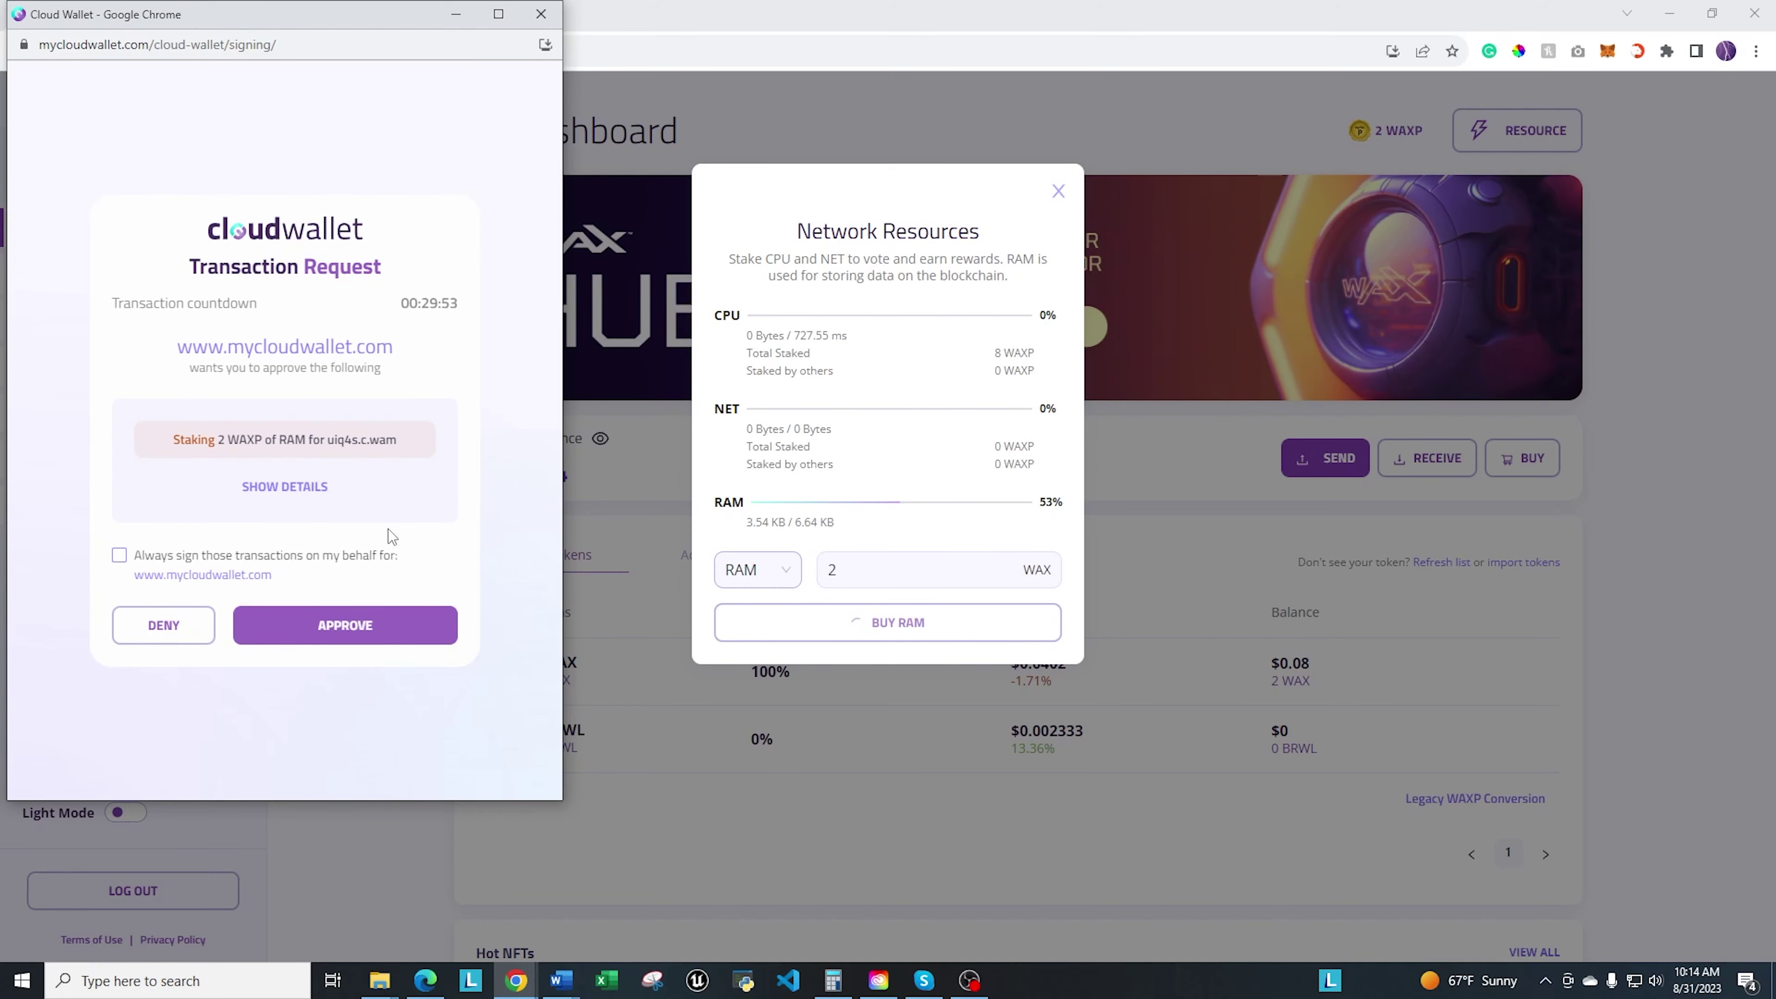
{"action": "left_click", "coordinate": [367, 628]}
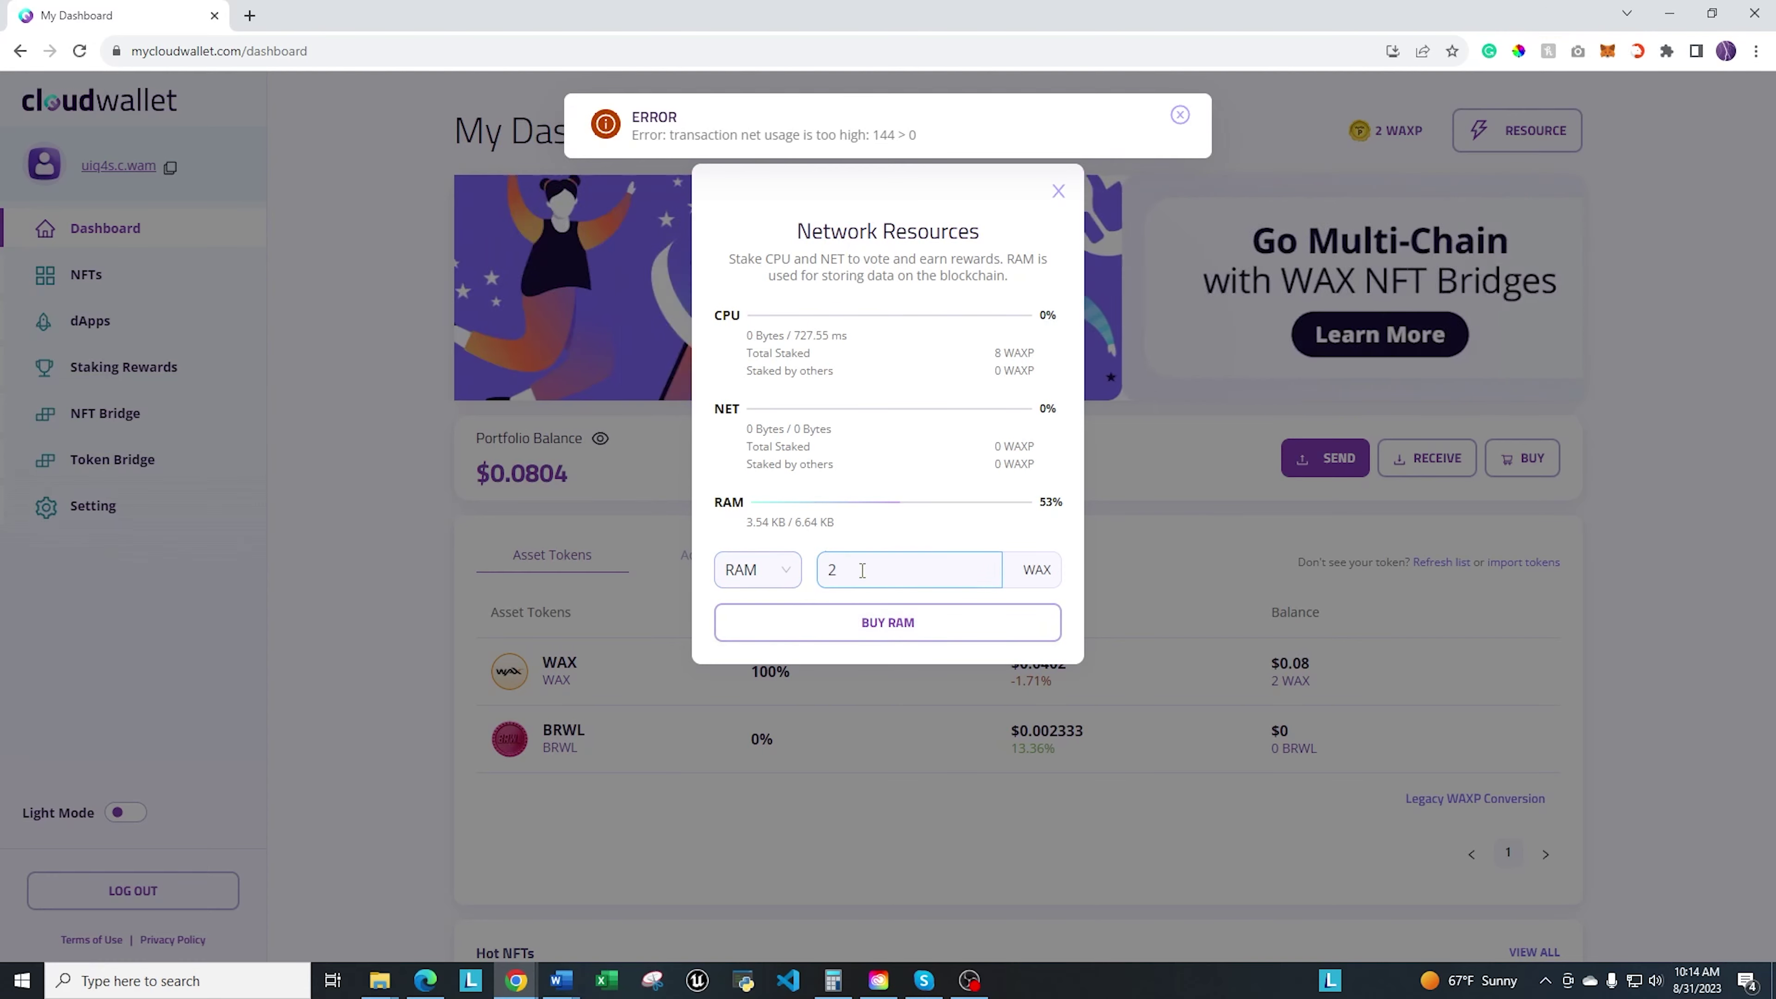
Step: Change the amount to 1 WAX and buy that RAM, raising the quota to 9.14 KB
{"action": "left_click", "coordinate": [828, 569]}
{"action": "key", "text": "BackSpace"}
{"action": "type", "text": "1"}
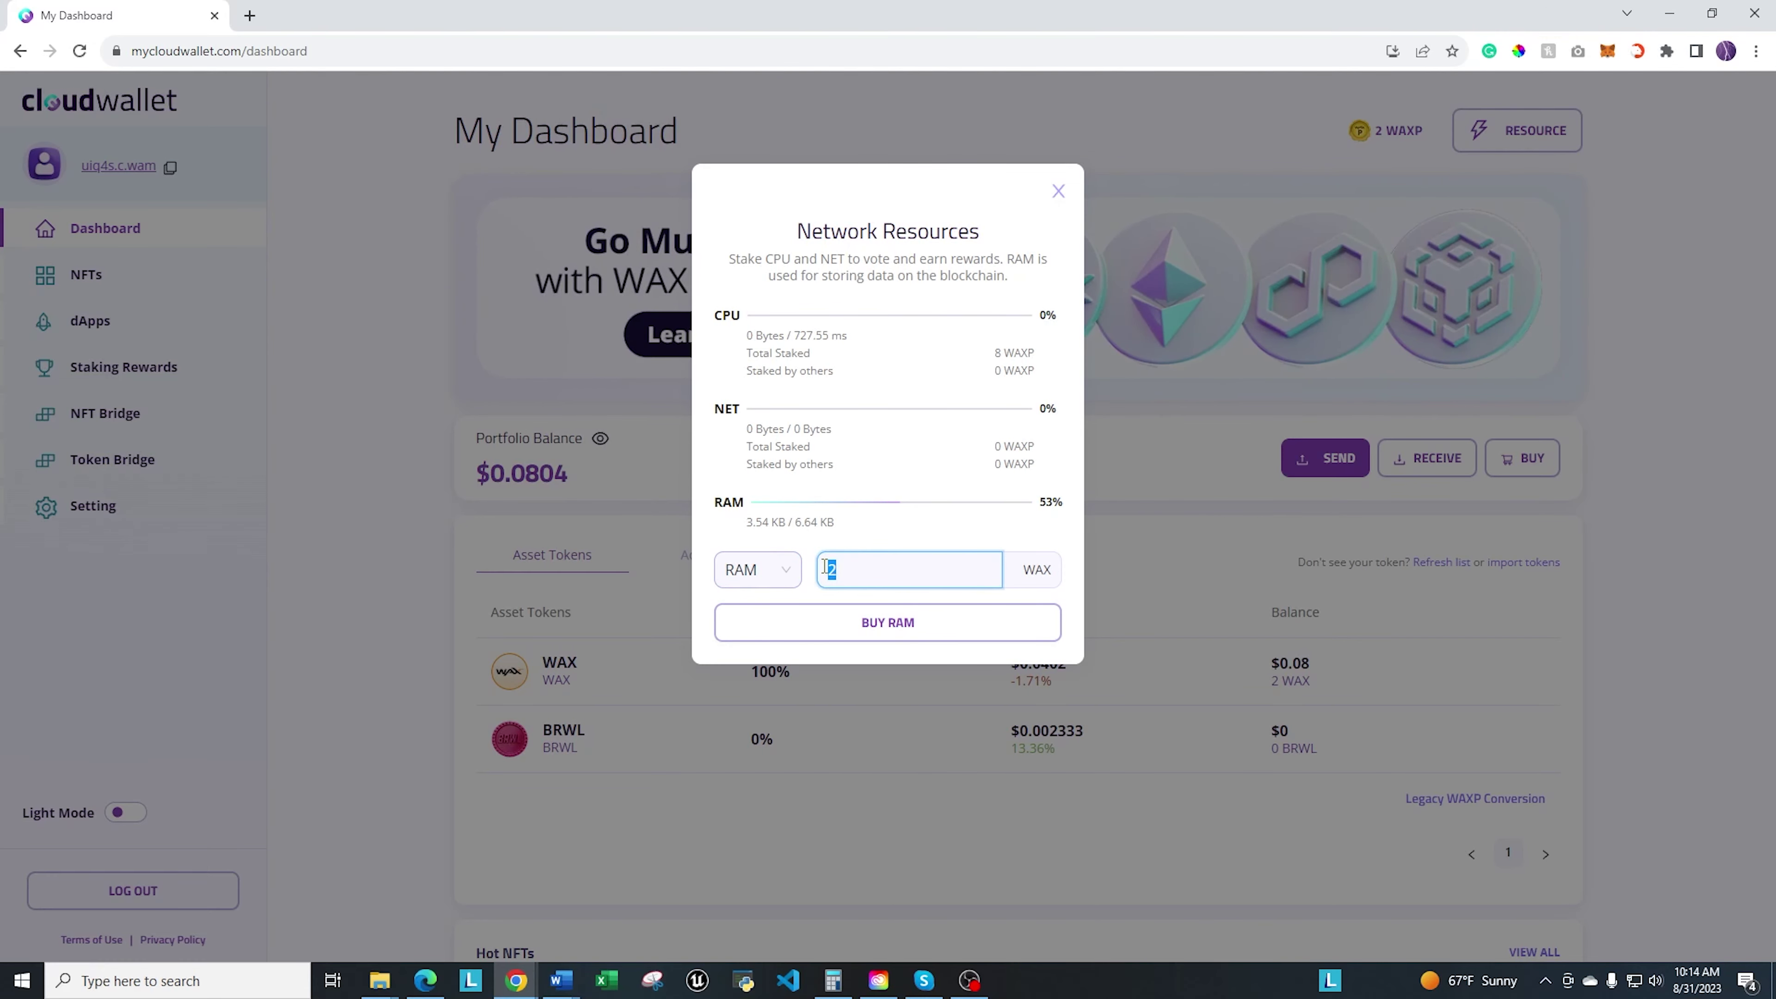
{"action": "left_click", "coordinate": [922, 621]}
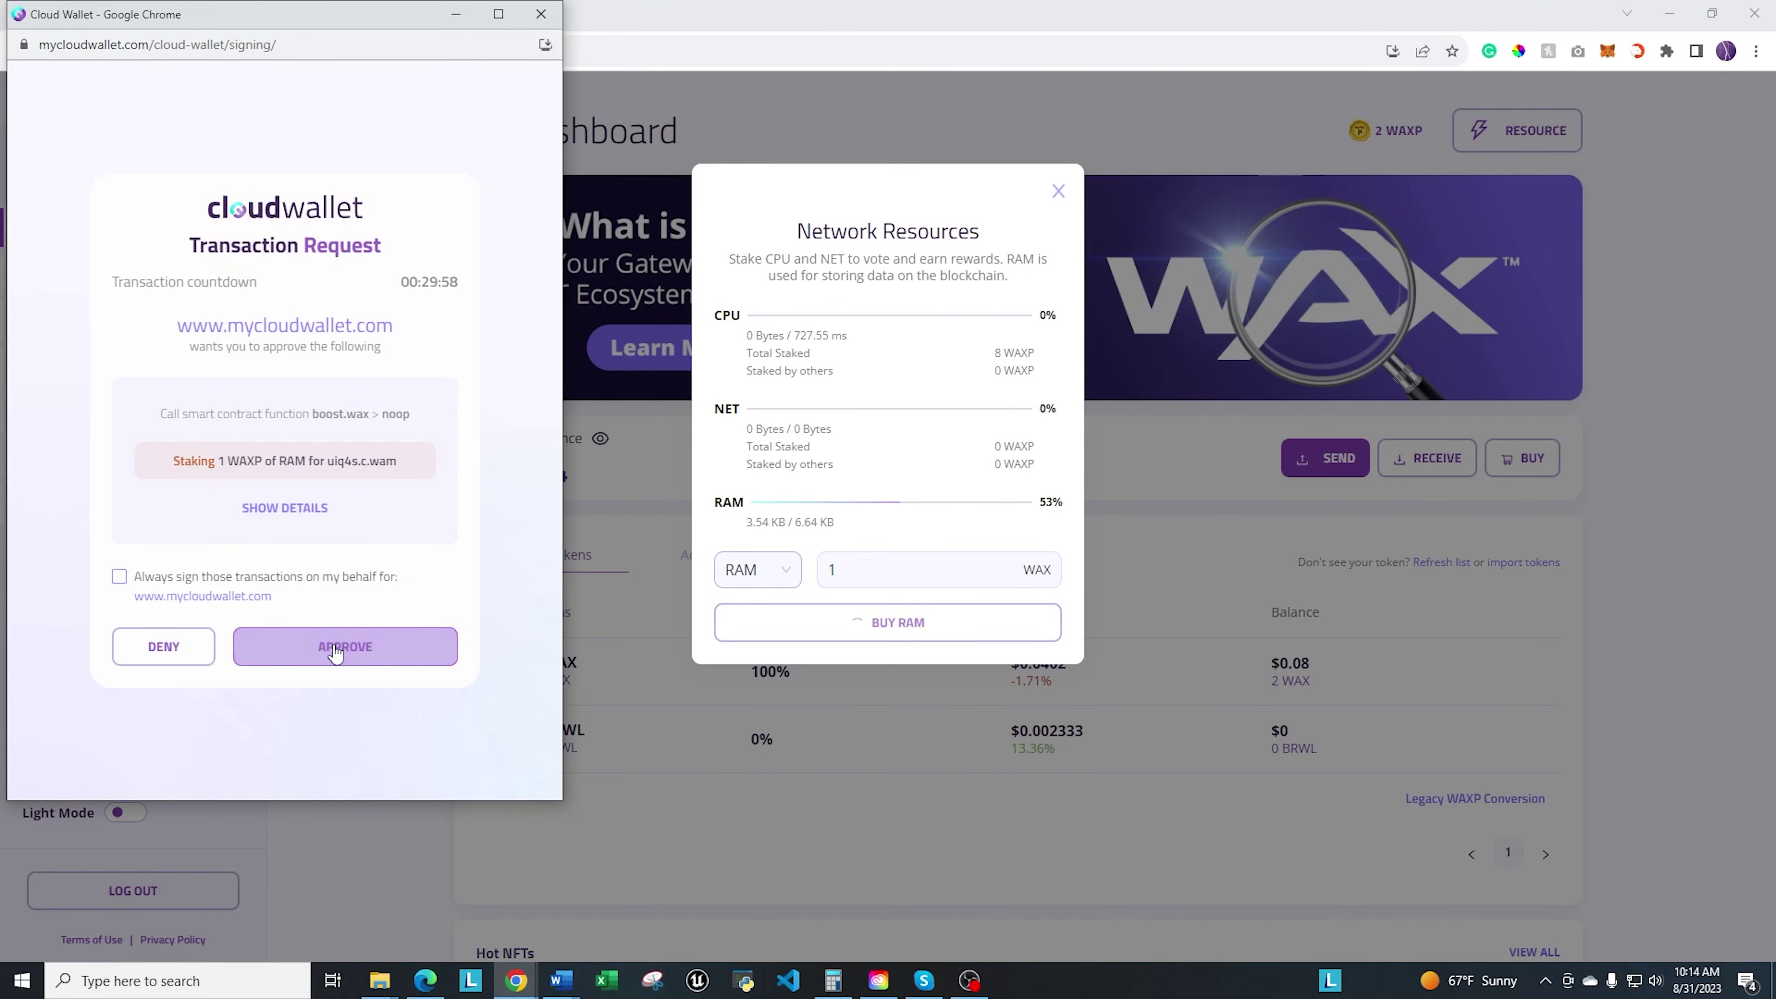
{"action": "left_click", "coordinate": [334, 642]}
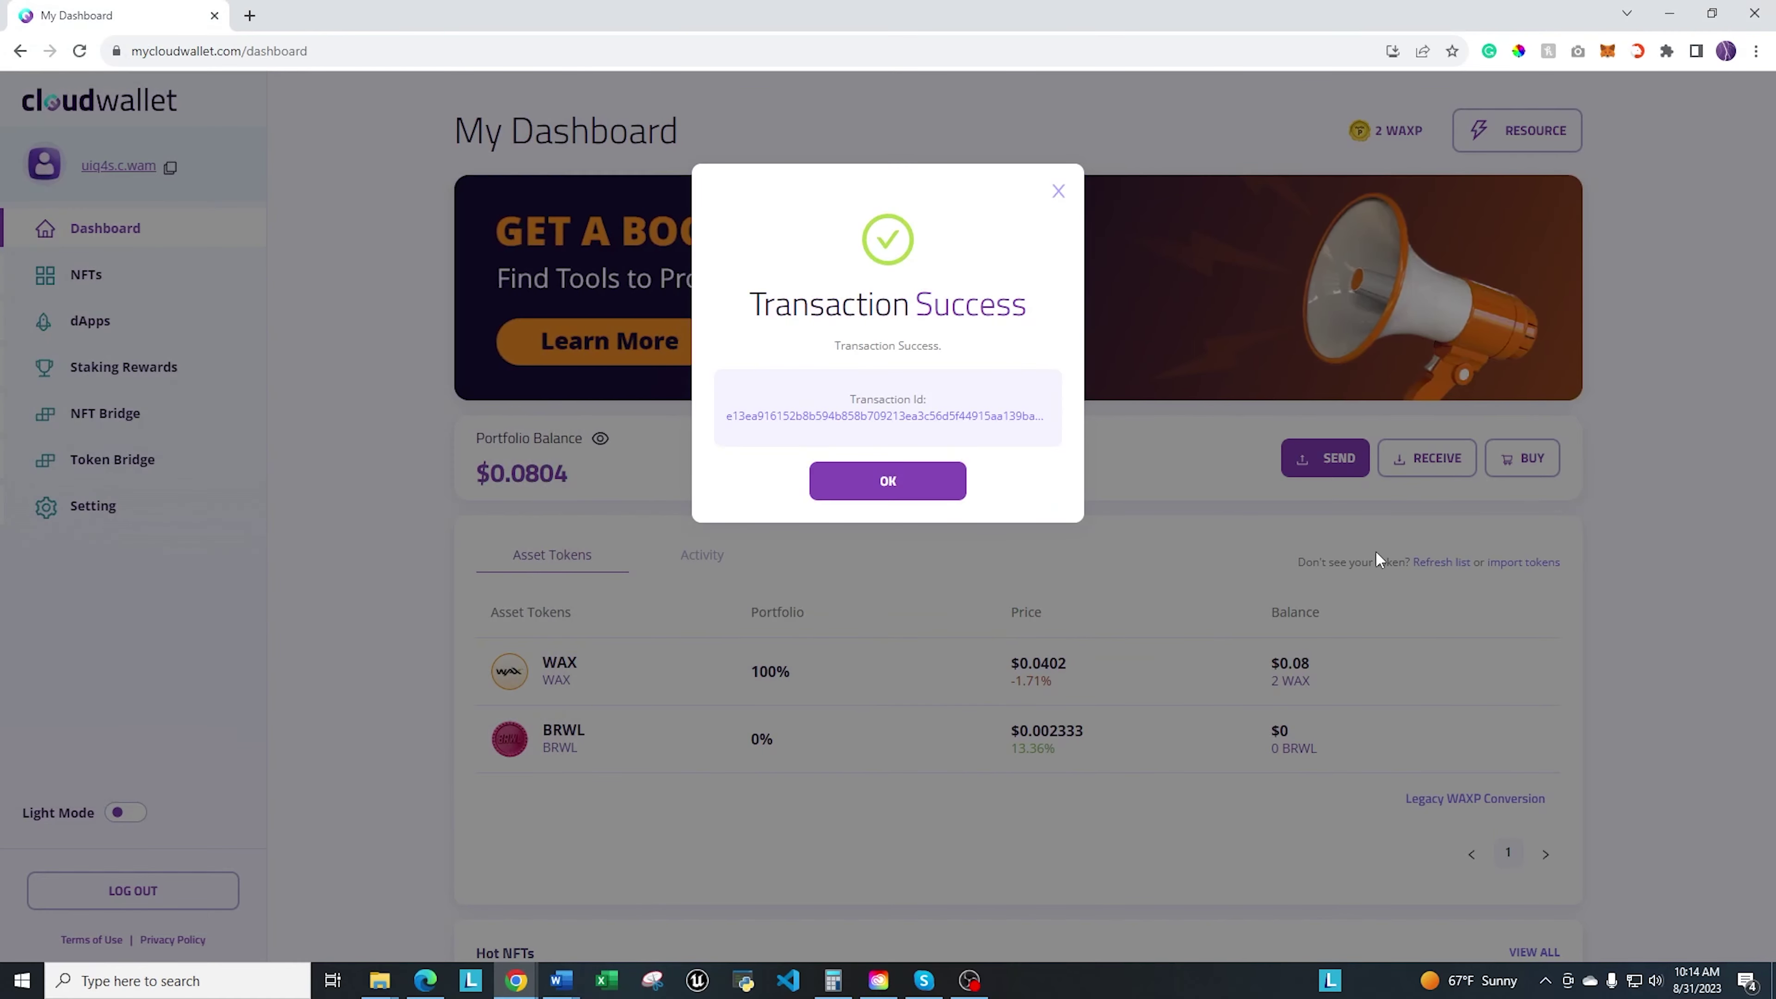
{"action": "left_click", "coordinate": [886, 488]}
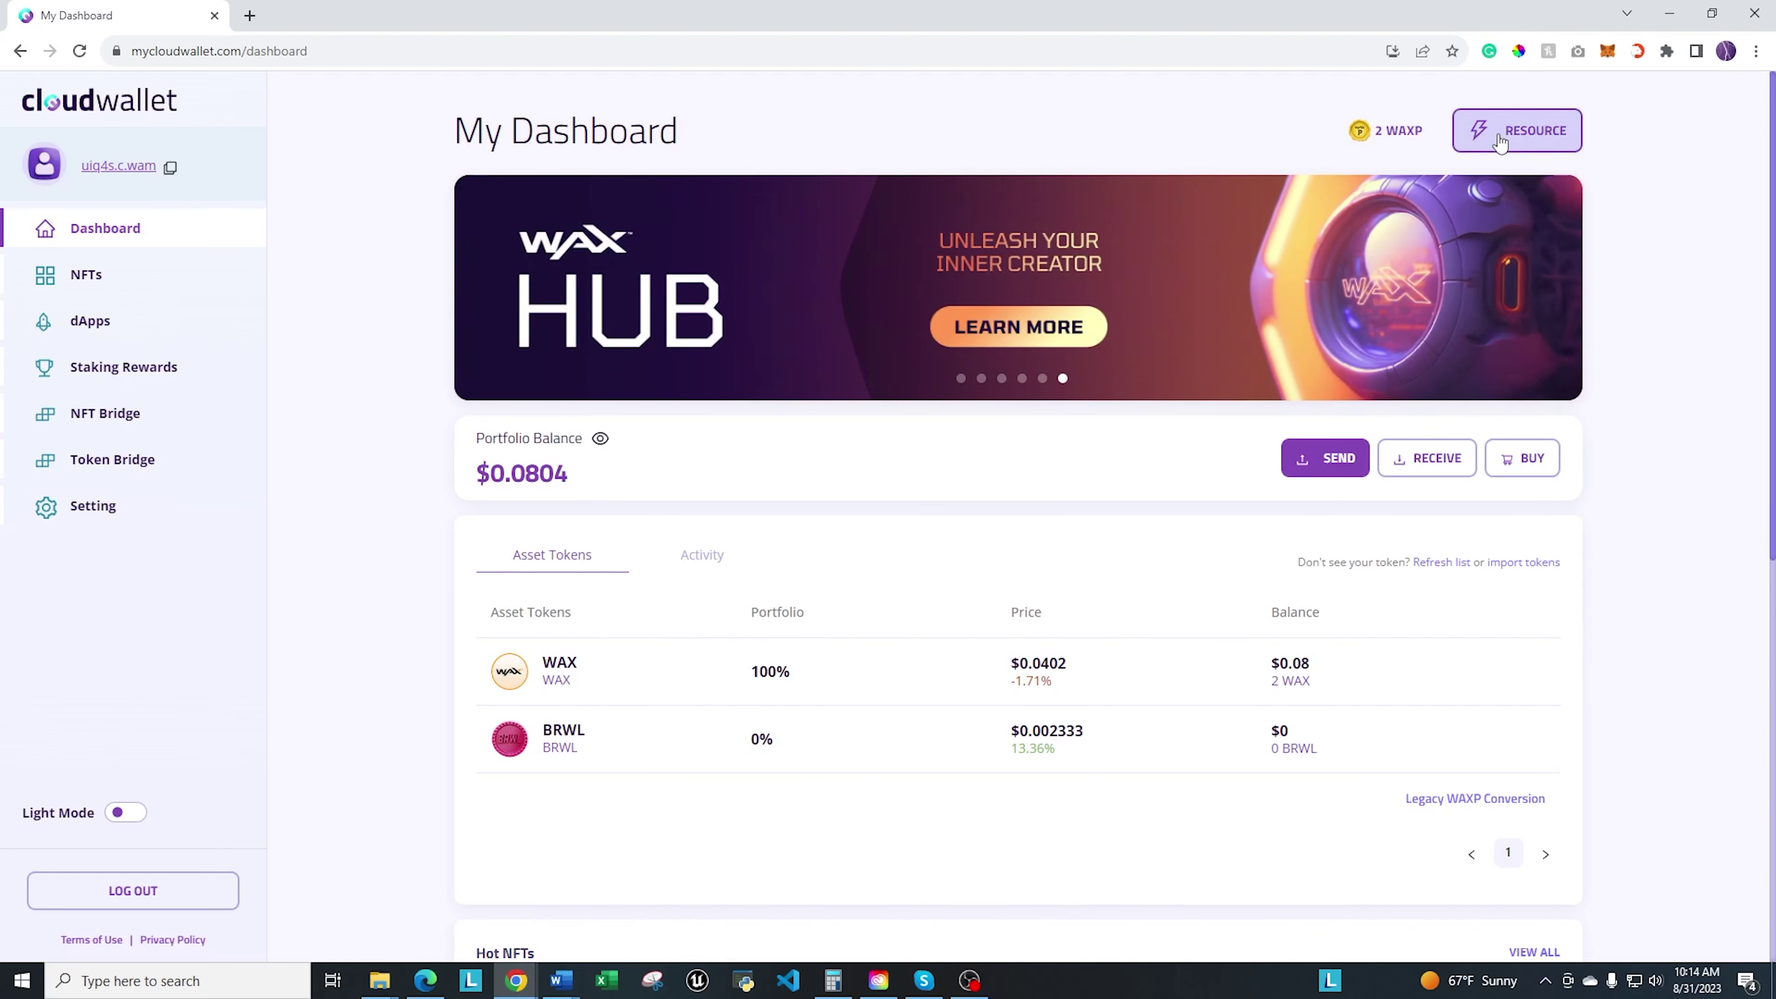
Step: Reopen the RAM form and attempt another 1 WAX RAM purchase, which fails on NET usage
{"action": "left_click", "coordinate": [1498, 140]}
{"action": "left_click", "coordinate": [1428, 485]}
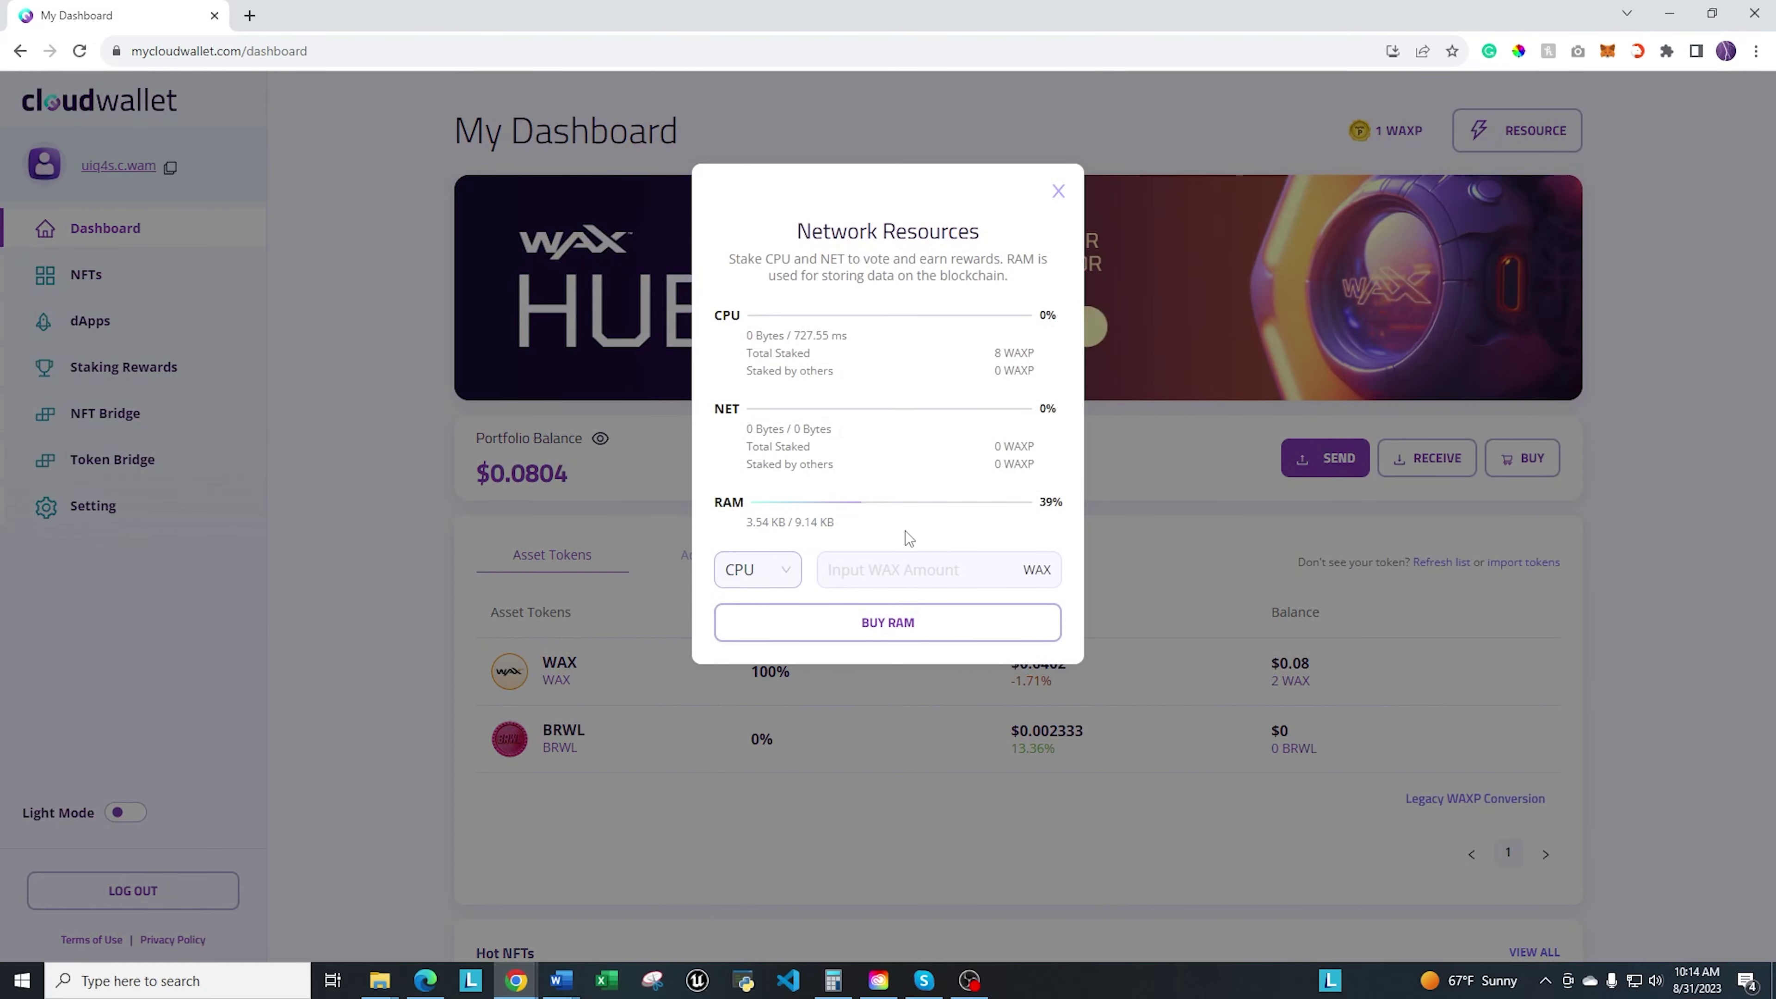
{"action": "left_click", "coordinate": [755, 569]}
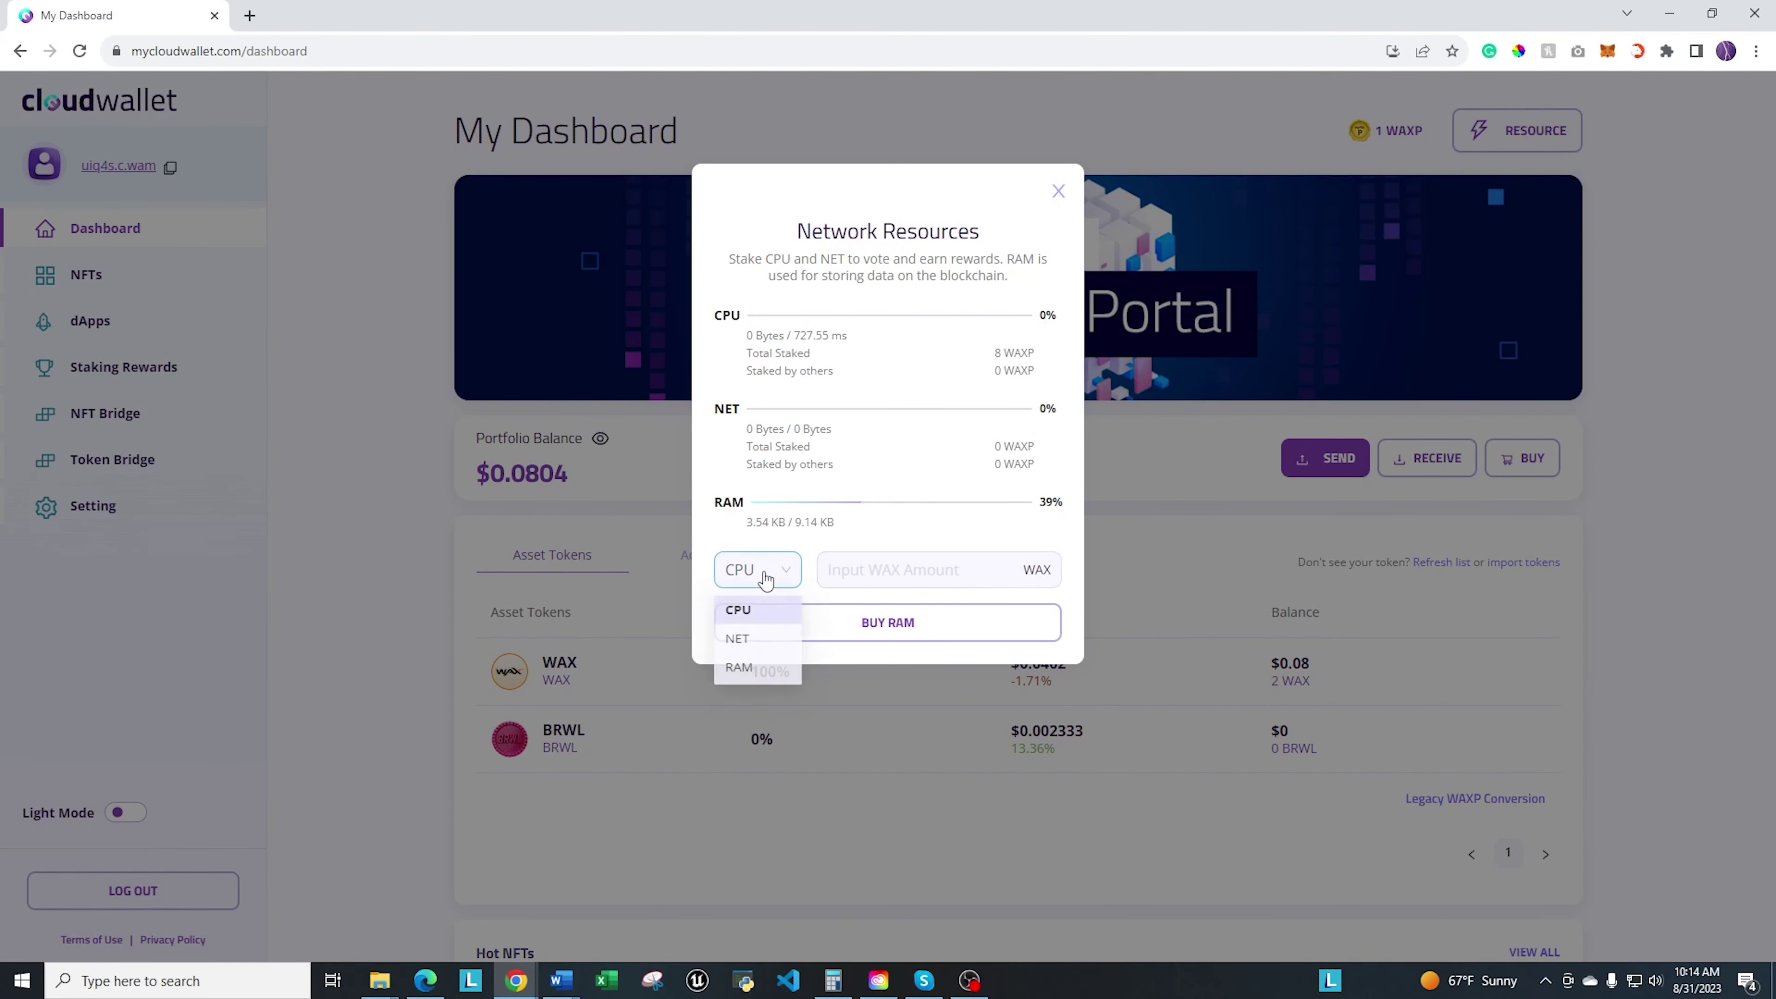
{"action": "left_click", "coordinate": [742, 666]}
{"action": "left_click", "coordinate": [891, 570]}
{"action": "type", "text": "1"}
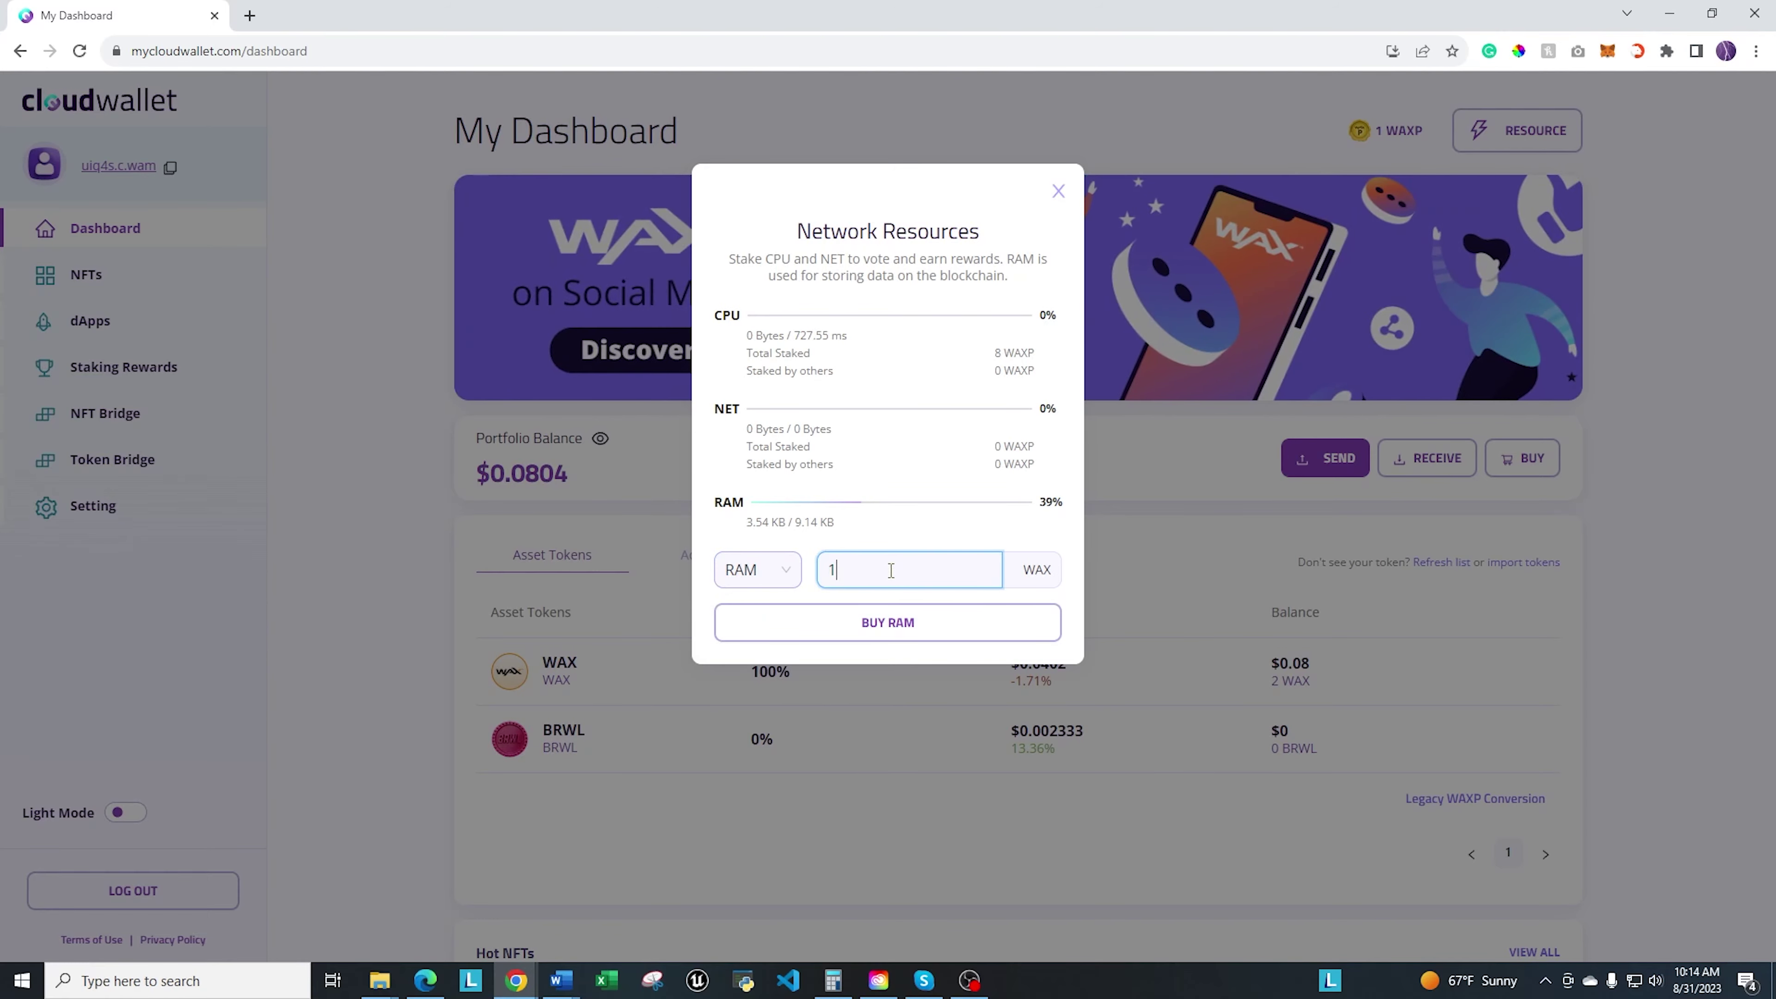
{"action": "left_click", "coordinate": [967, 629]}
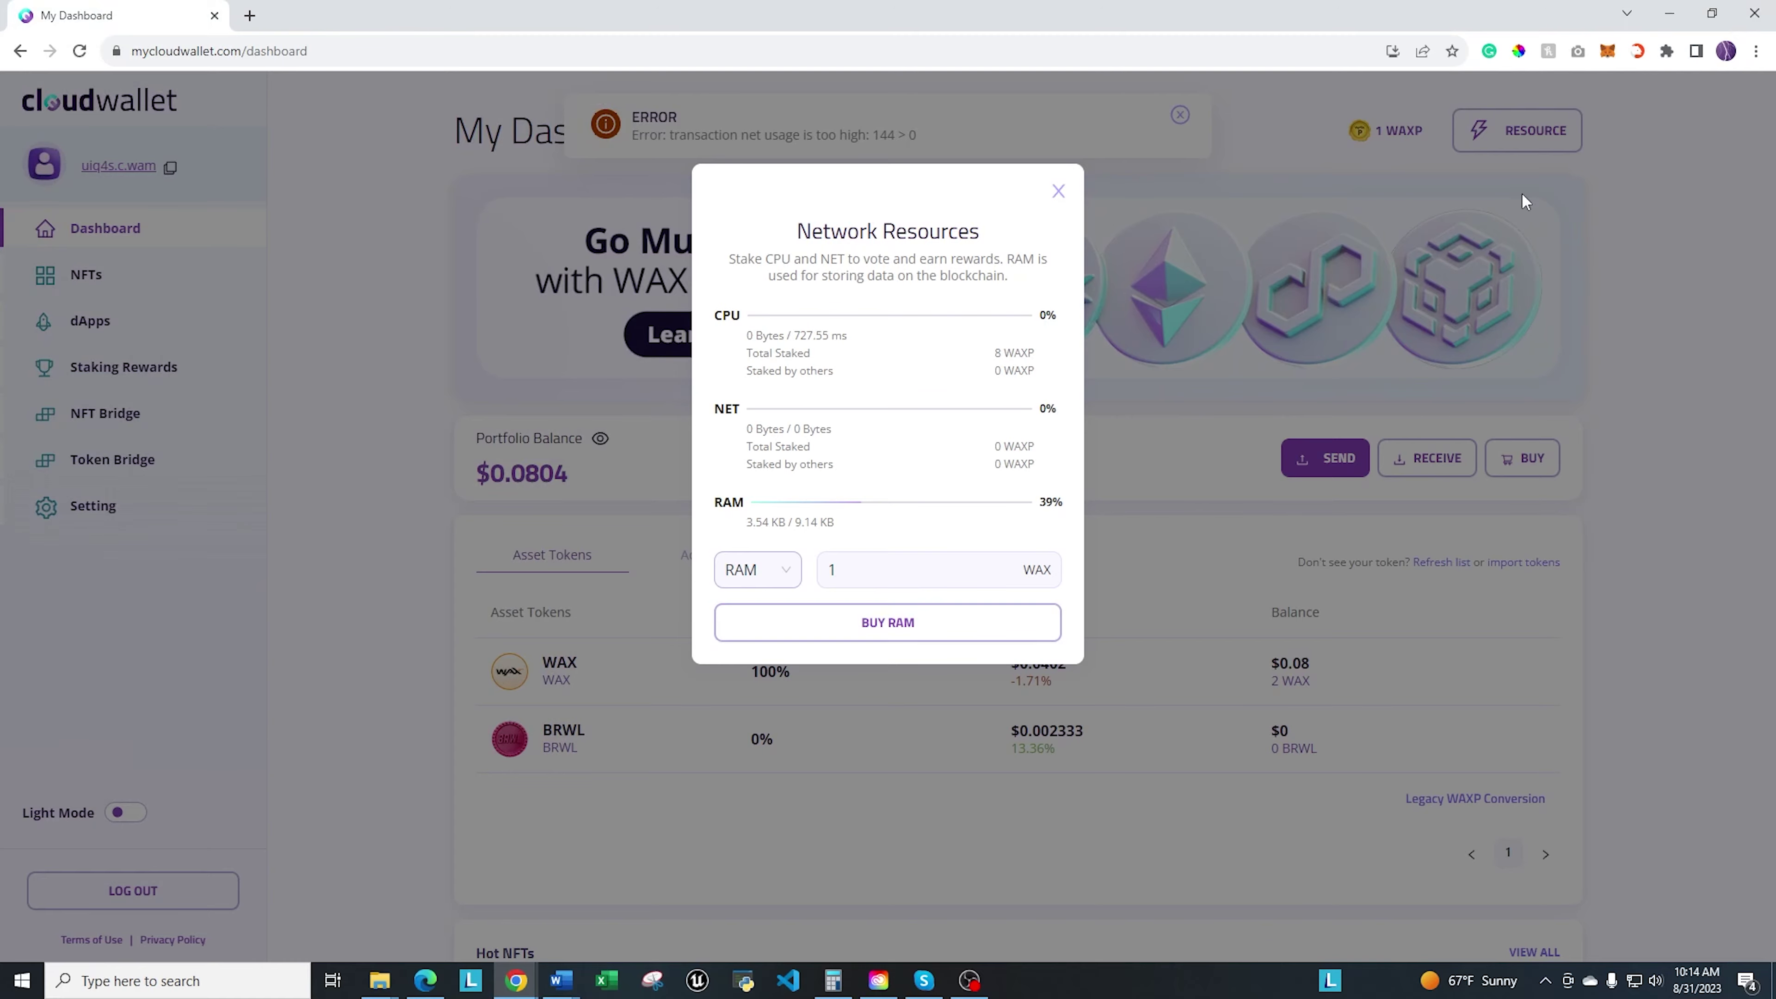
Step: Close the staking form and show the resources summary with RAM at 3.54 KB / 9.14 KB
{"action": "left_click", "coordinate": [1057, 194]}
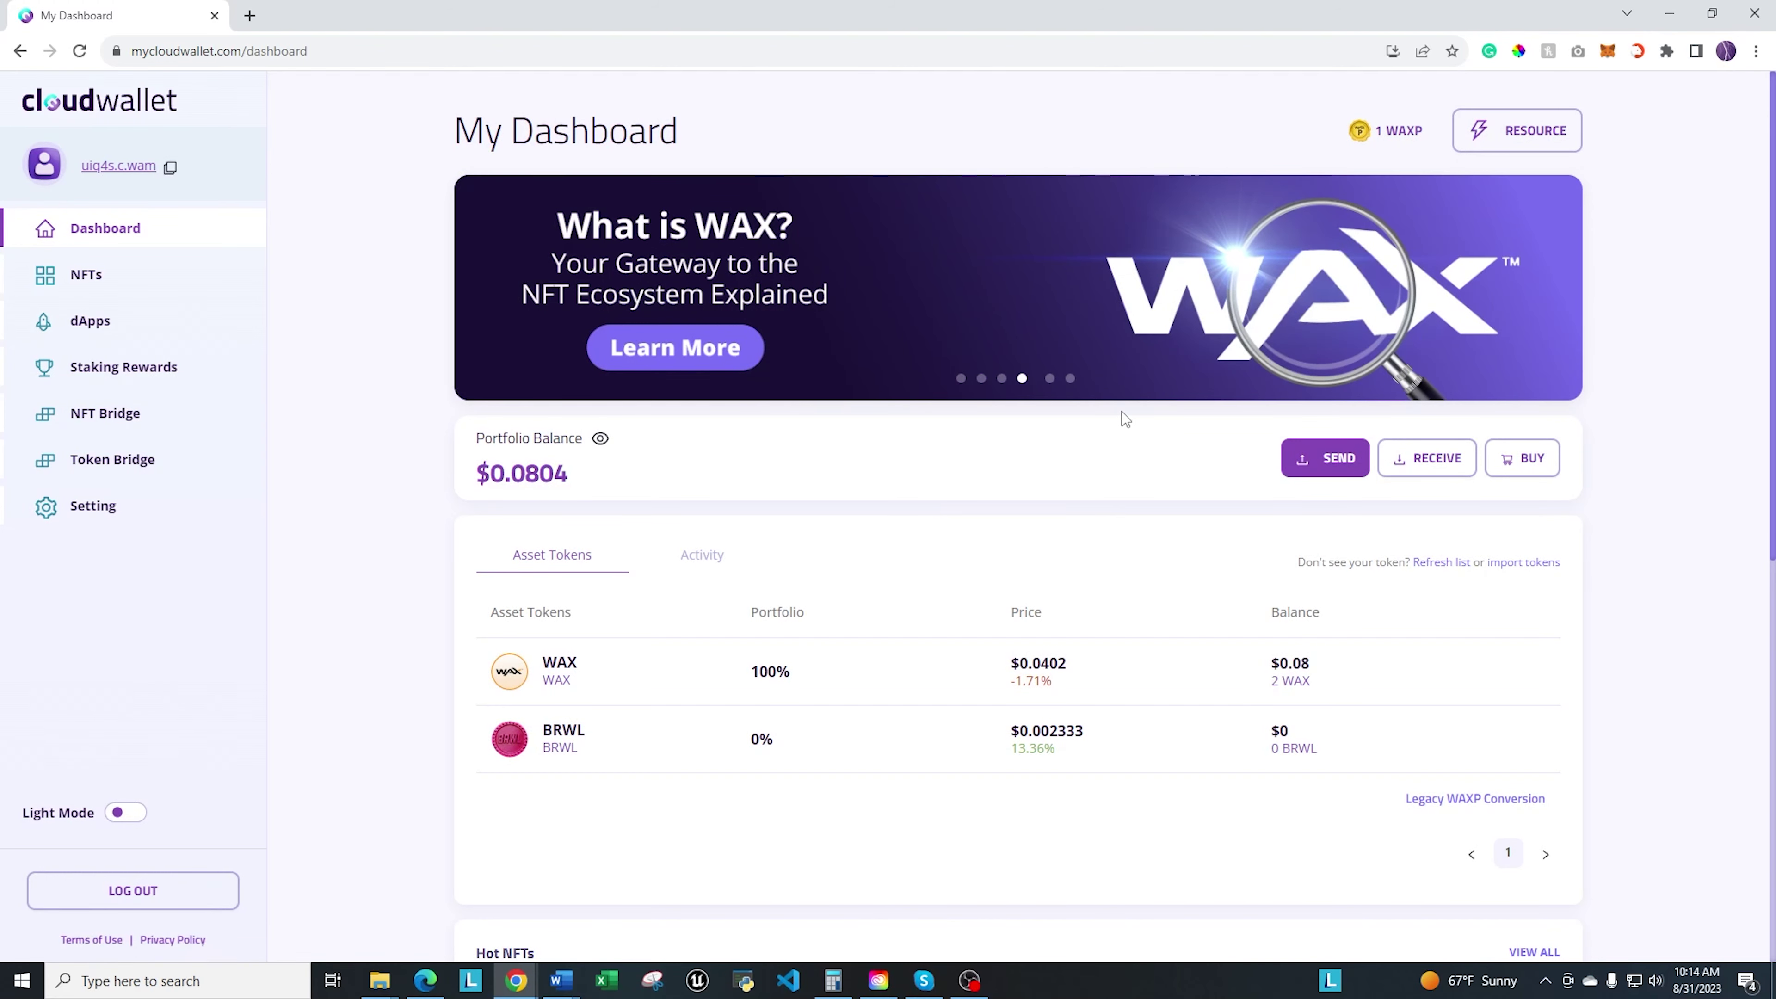
{"action": "left_click", "coordinate": [1497, 143]}
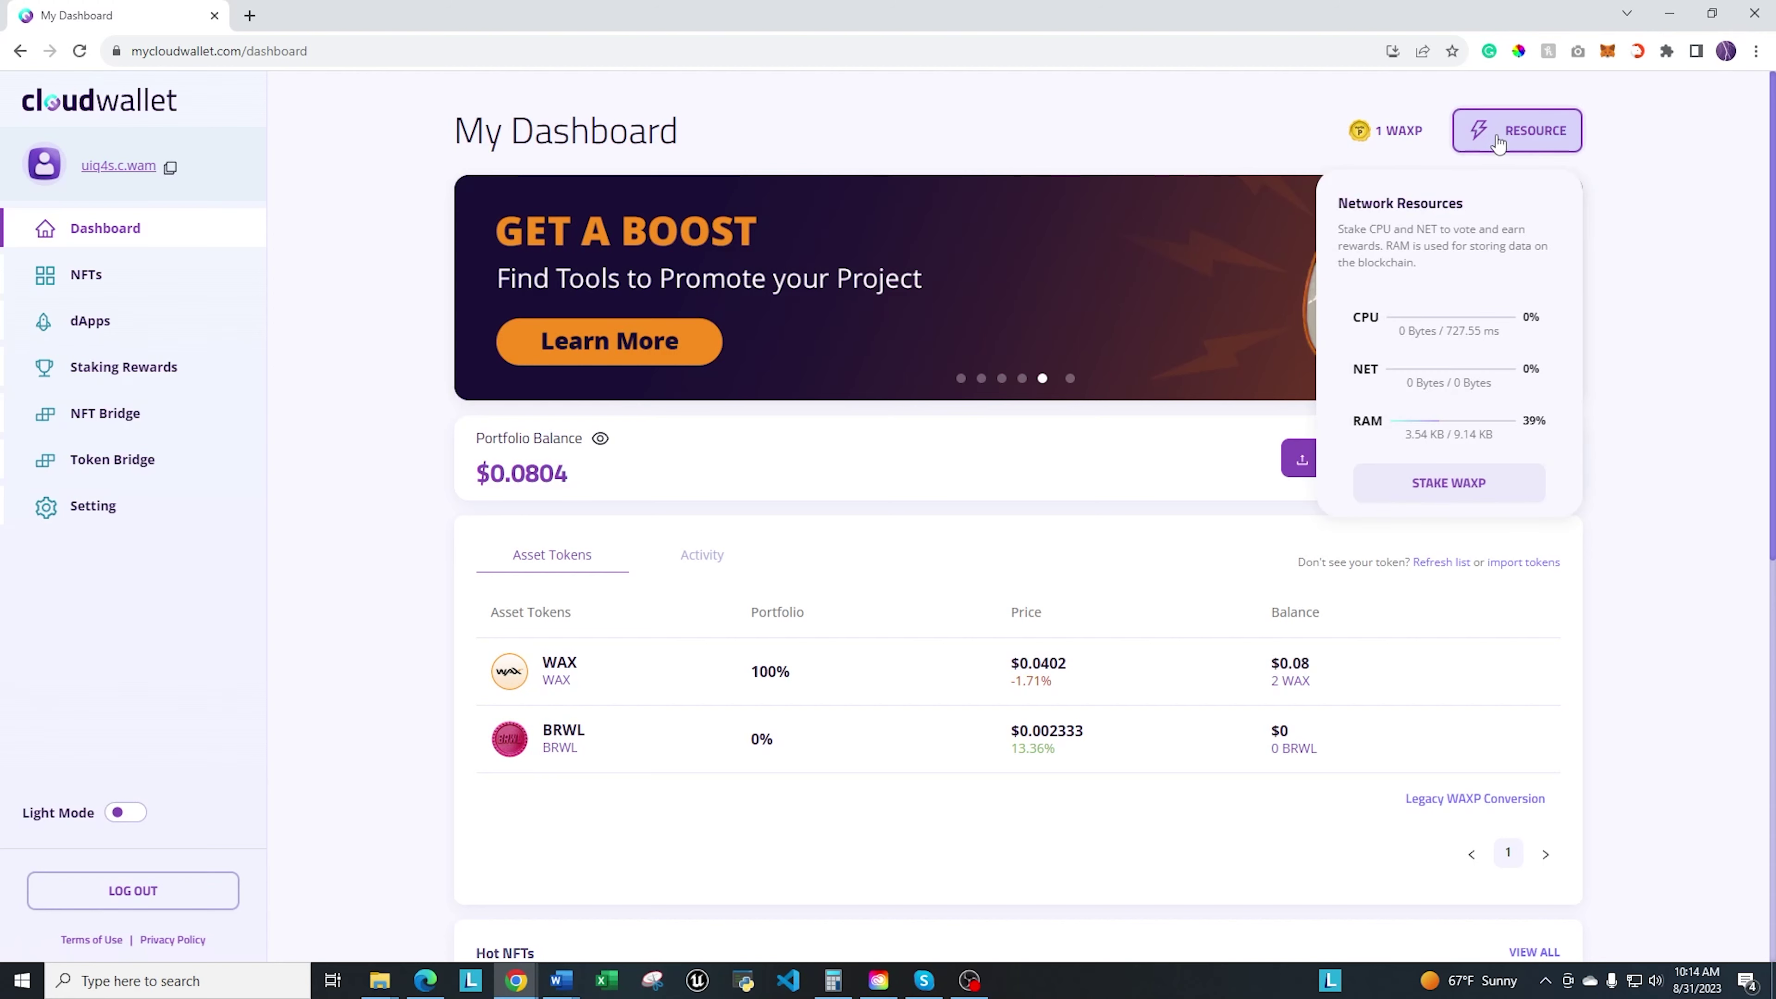